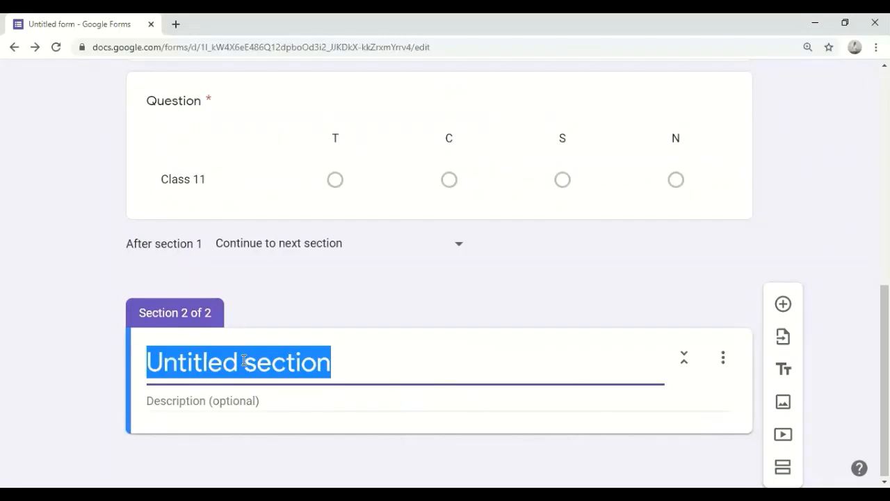
Title the second section "Questions" and add a multiple choice question to it.
type("Questions")
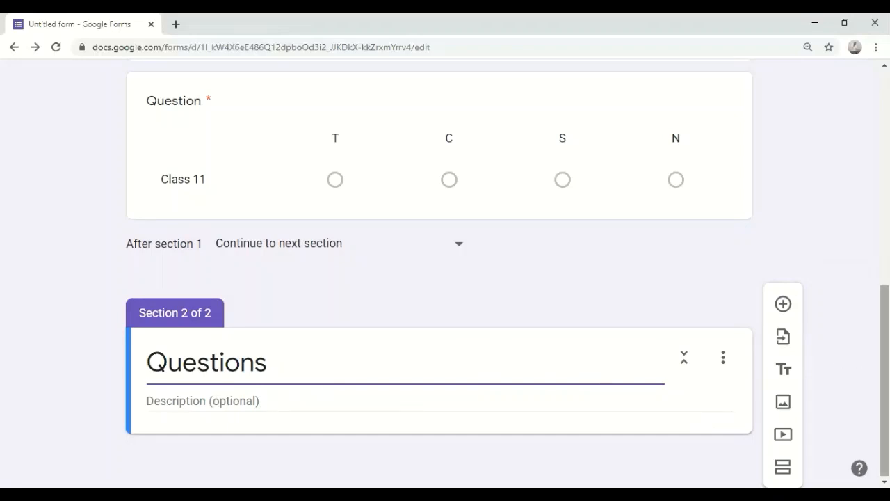
left_click_drag(884, 362, 884, 364)
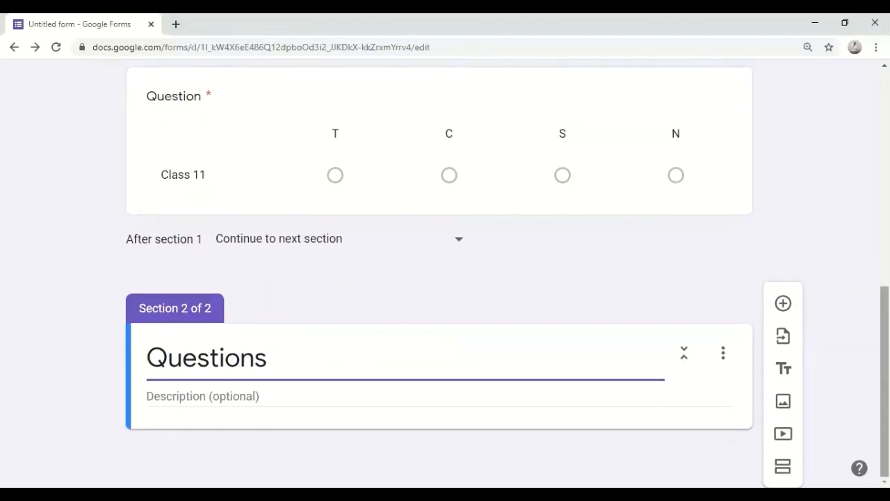
left_click(784, 305)
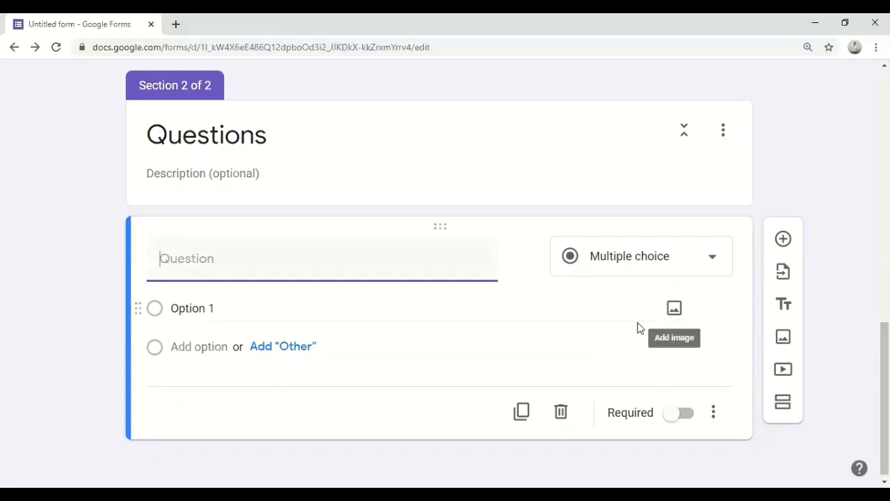
left_click(718, 260)
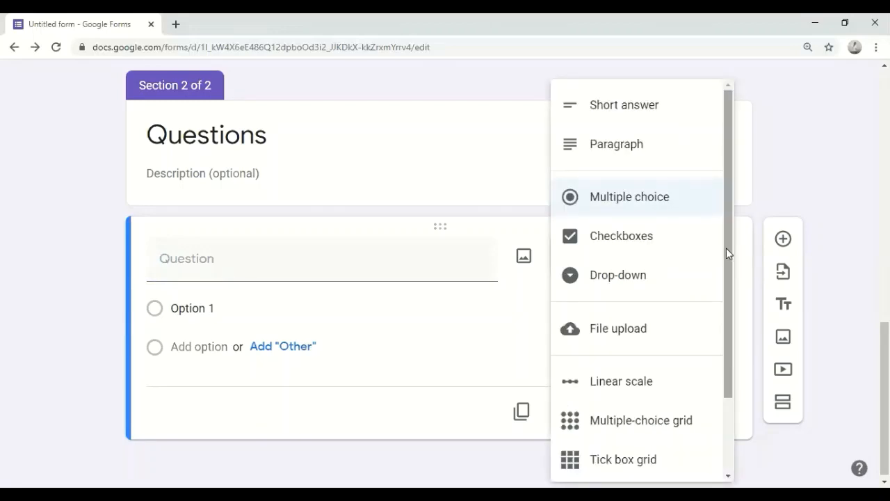
left_click(665, 203)
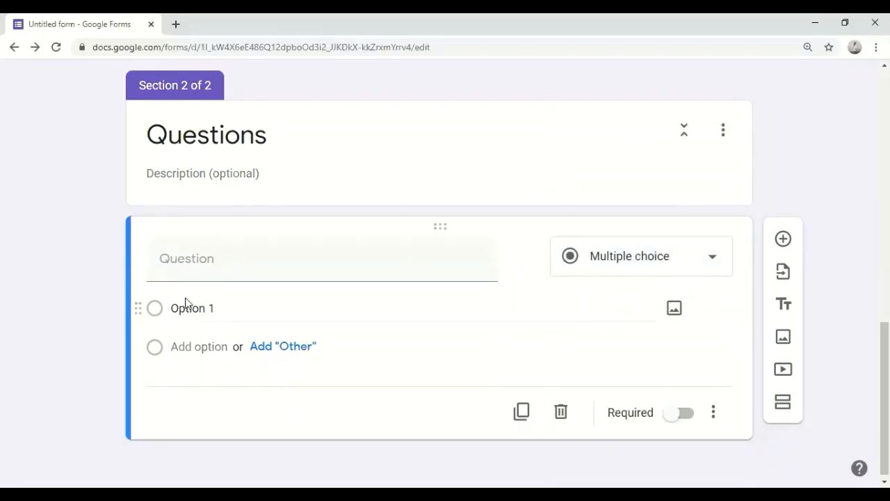
Enter the question text "Which of the following is the lightest particle?" and correct its spelling.
left_click(202, 267)
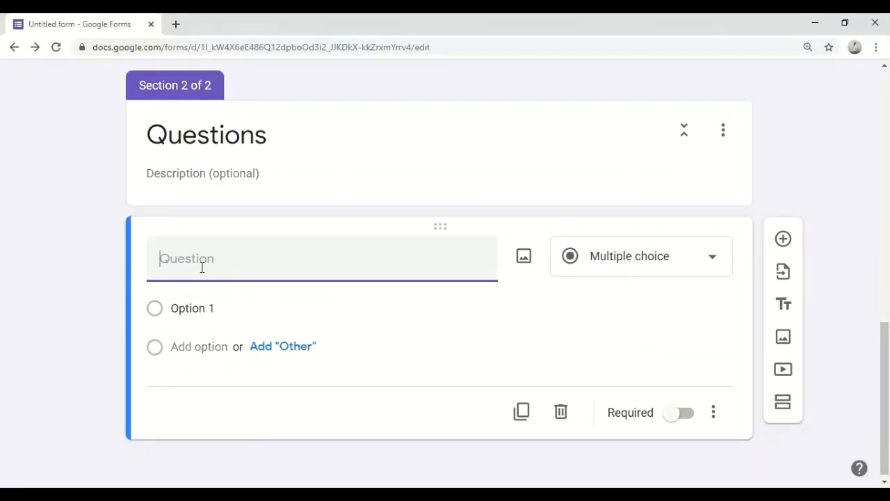
type("Whic of the")
left_click(191, 259)
type("he follwoi")
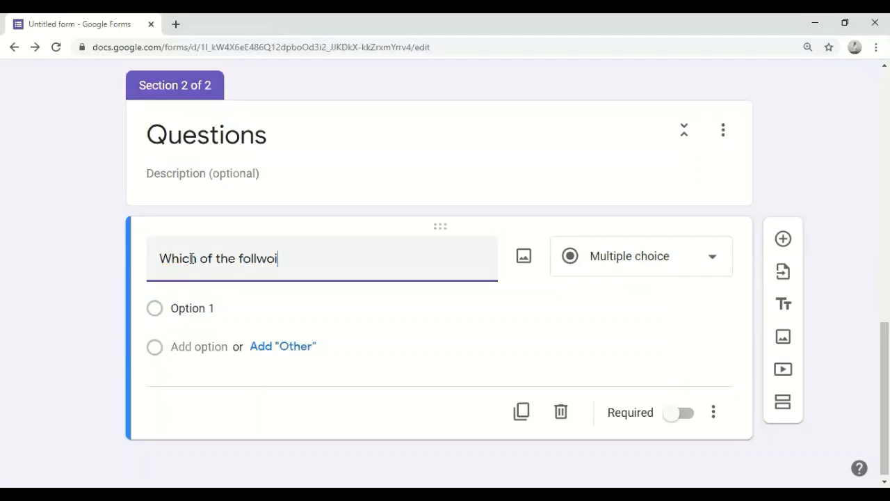
type("ng is the lightest")
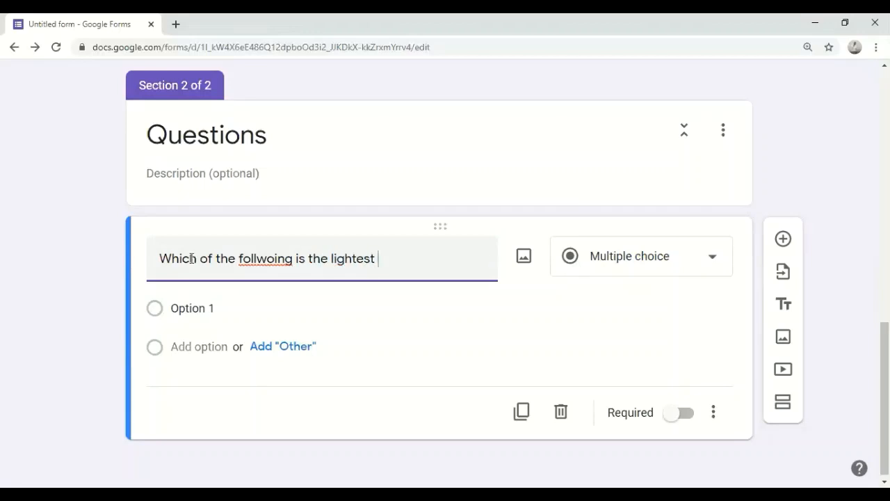
type(" partilc")
type("e")
key("BackSpace")
key("BackSpace")
key("BackSpace")
type("cle?")
right_click(267, 258)
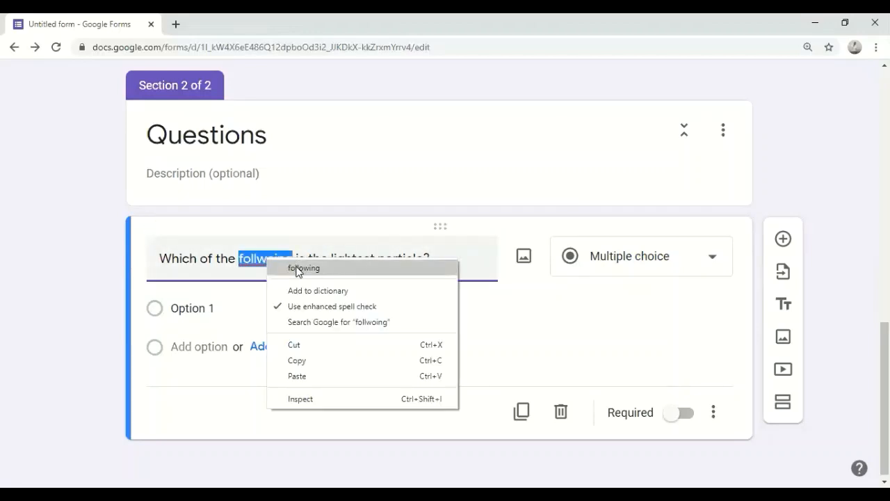
left_click(296, 269)
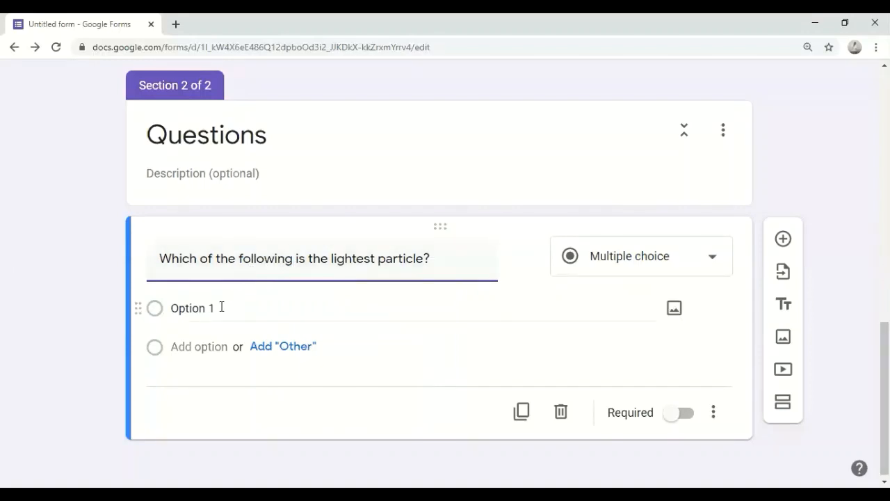
Fill in four answer options for the lightest particle question: Nucleus, Electron, Proton and Neutron.
left_click(220, 308)
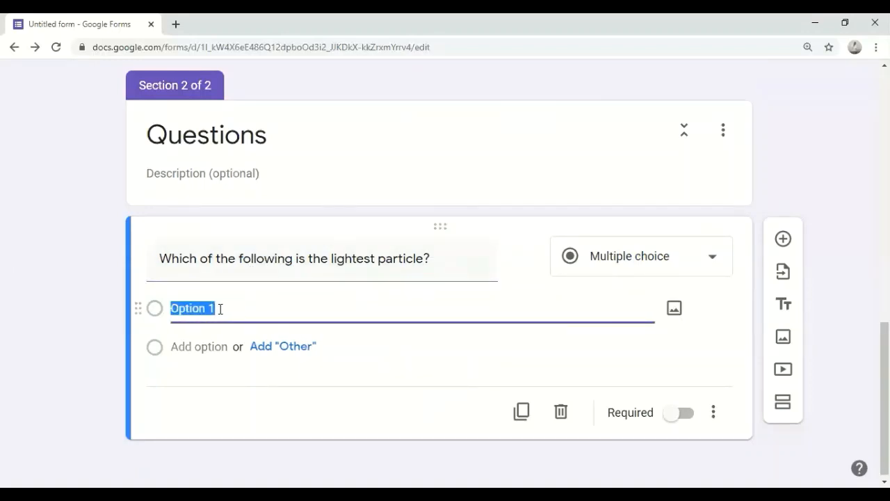
type("E")
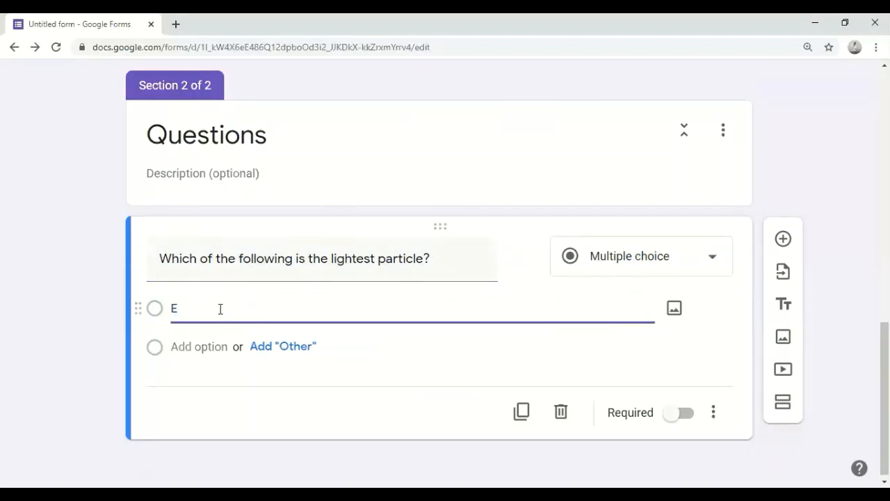
key("BackSpace")
type("Nucleus")
key("Return")
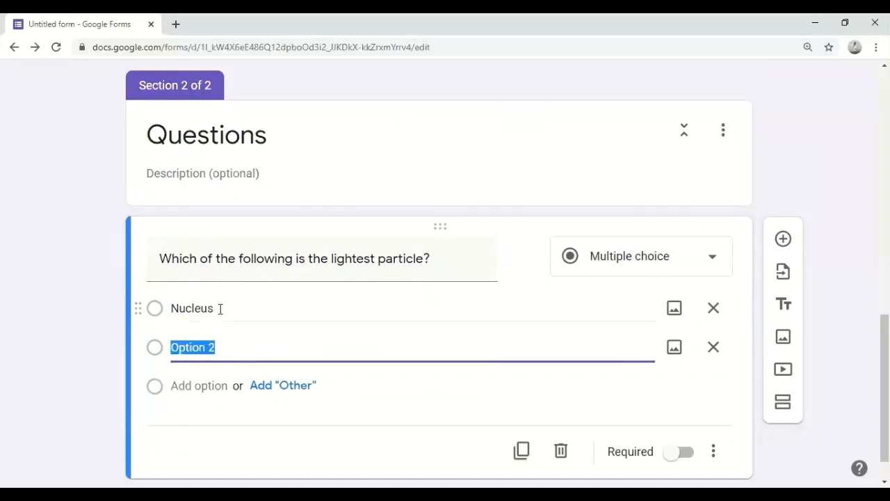
type("Electron")
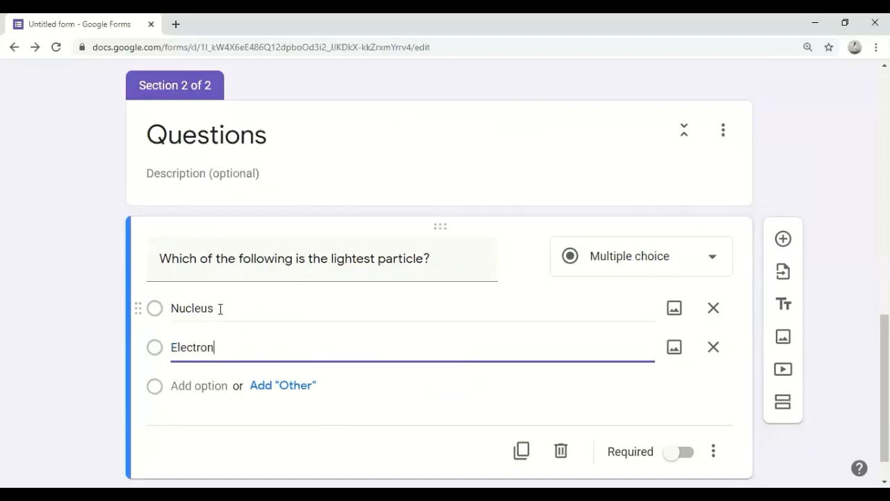
key("Return")
type("Proton")
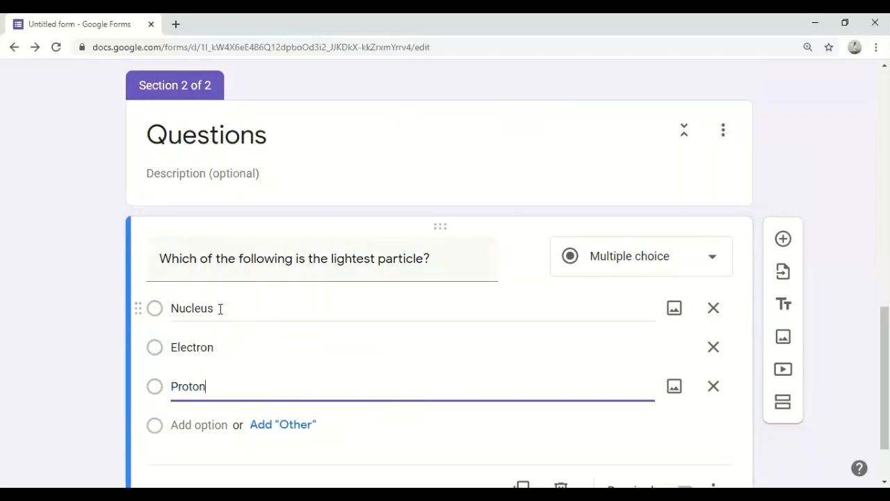
key("Return")
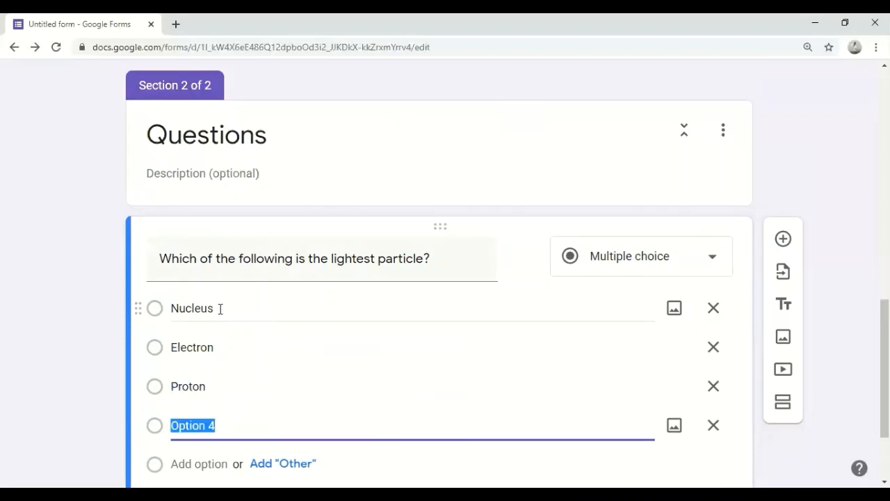
type("Neutron")
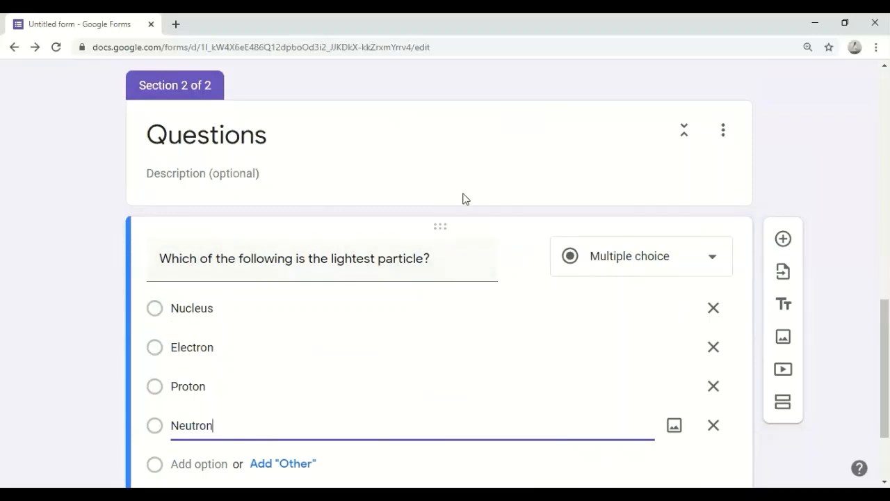
Add an "Other" option below Neutron and remove it again.
left_click_drag(884, 362, 885, 387)
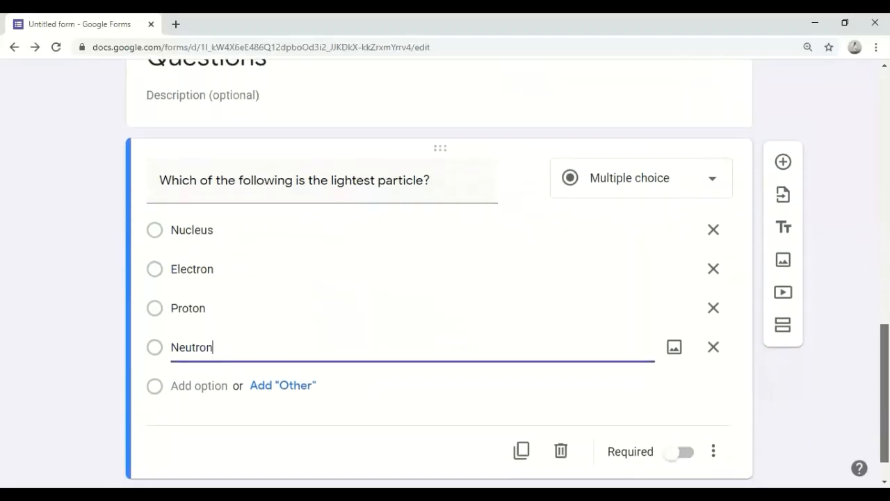
left_click(293, 387)
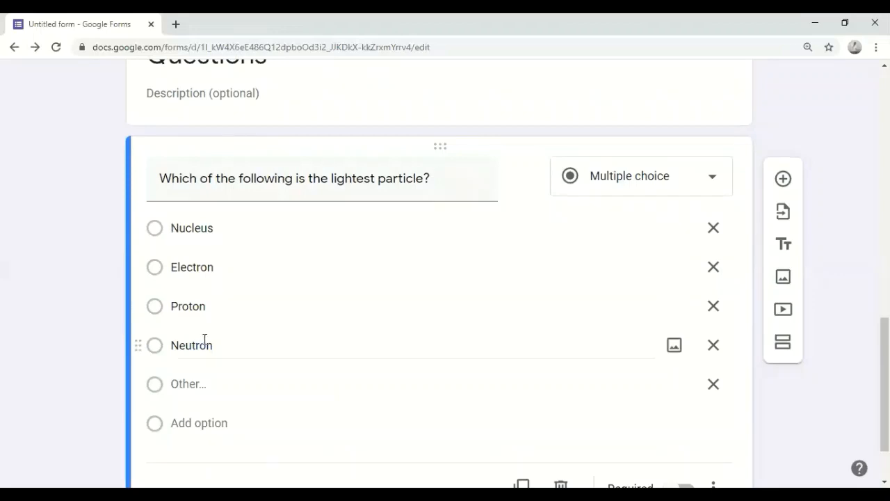
left_click(712, 391)
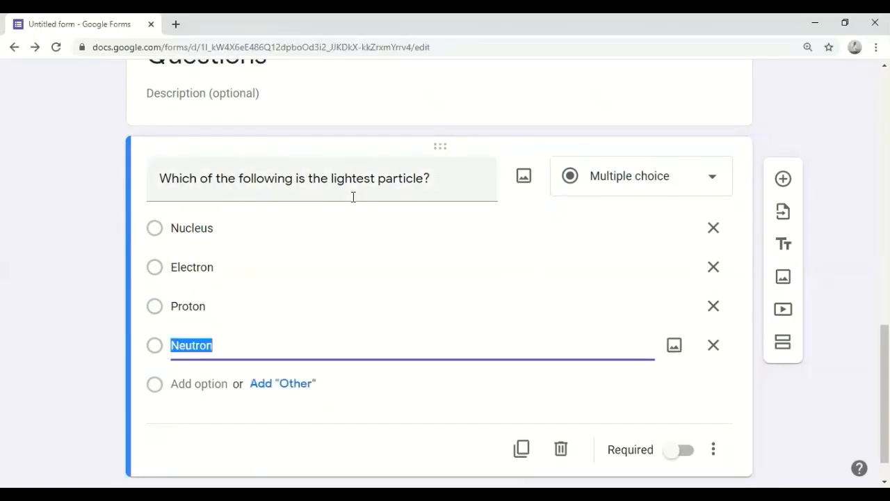
left_click(388, 443)
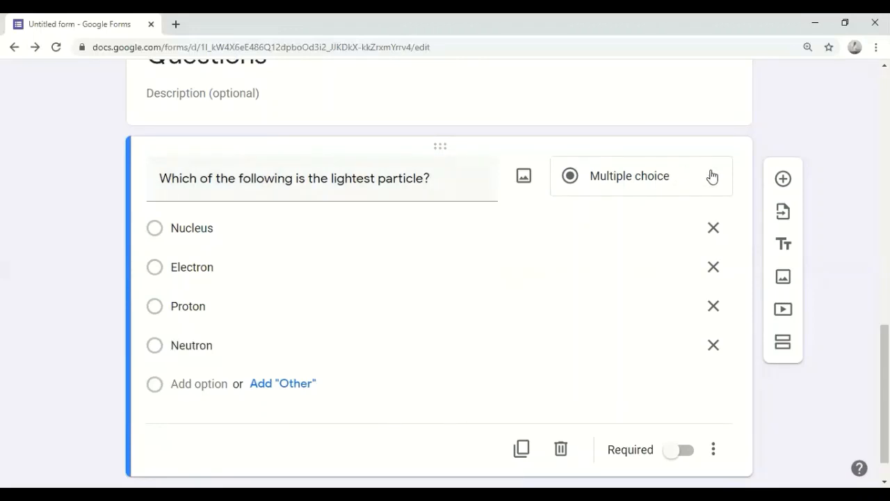
Make the lightest particle question required.
left_click(675, 451)
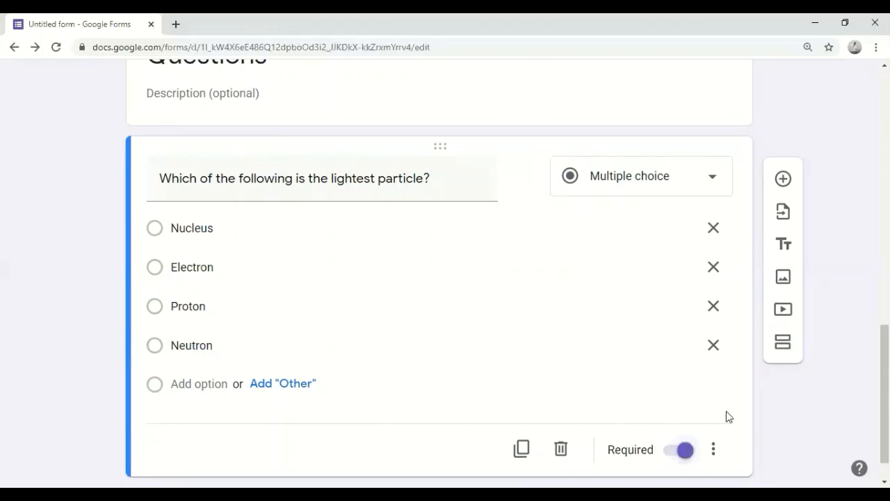
left_click_drag(884, 416, 885, 433)
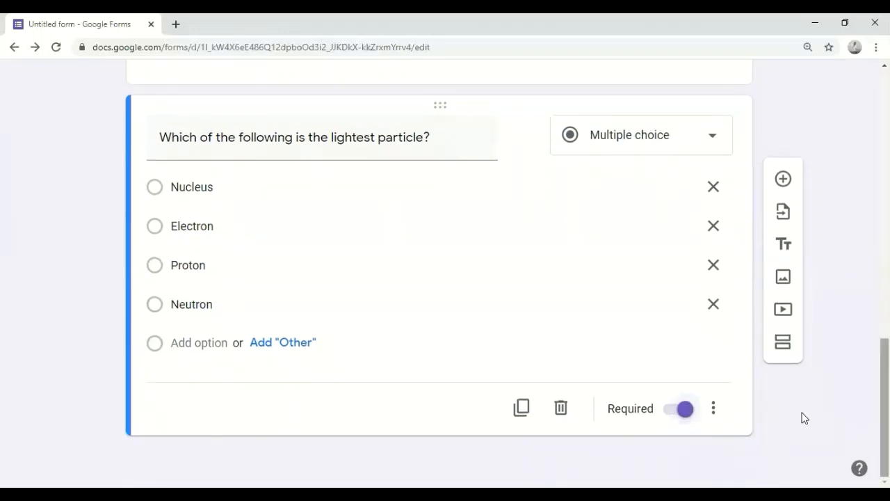
left_click(713, 409)
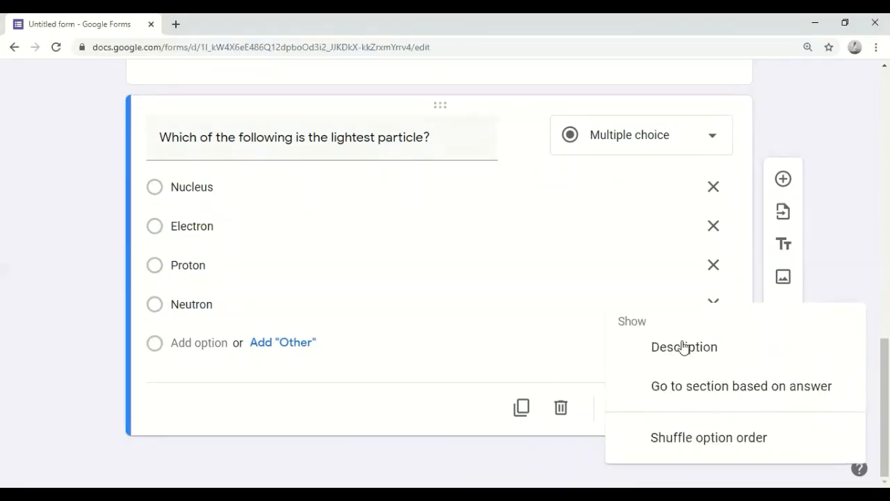
left_click(463, 332)
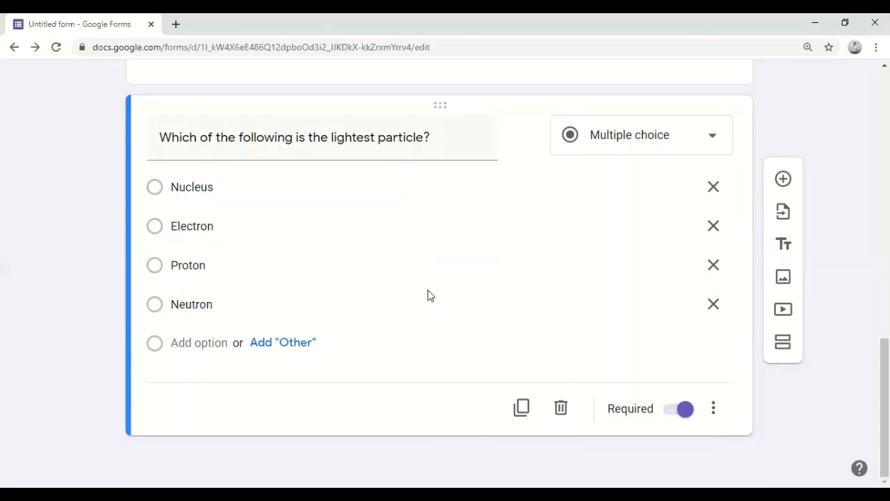
Make the form a quiz in its settings and save the change.
scroll(664, 106, "up", 1)
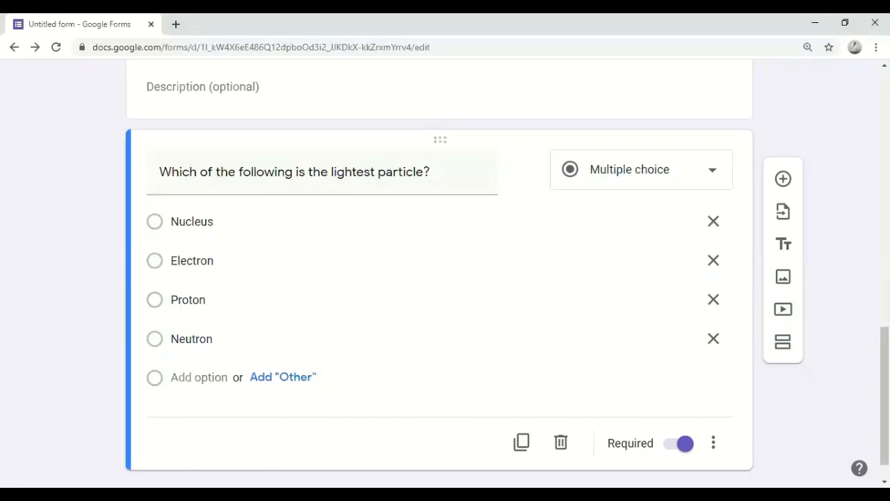
scroll(439, 272, "up", 1)
scroll(440, 273, "up", 15)
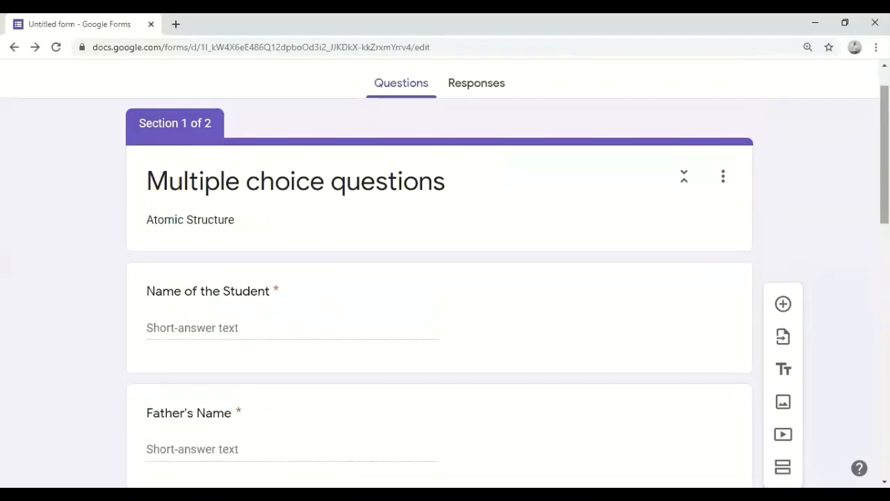
scroll(440, 273, "up", 1)
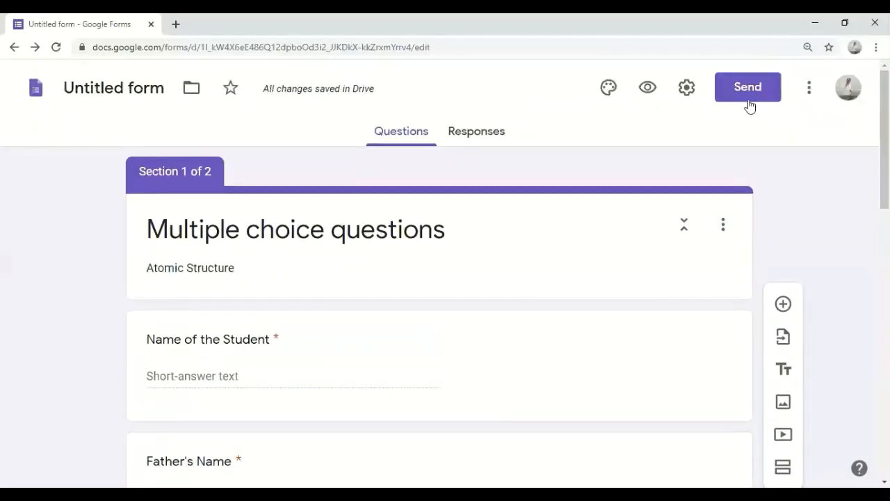
left_click(686, 93)
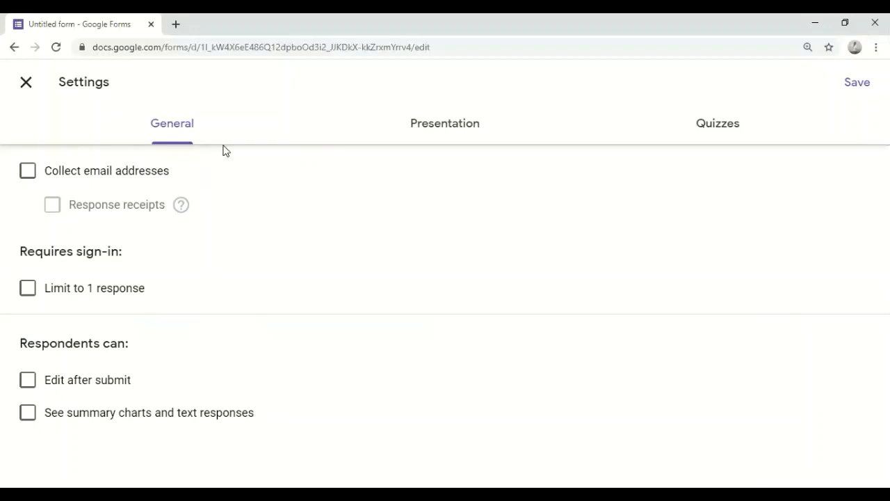
left_click(455, 126)
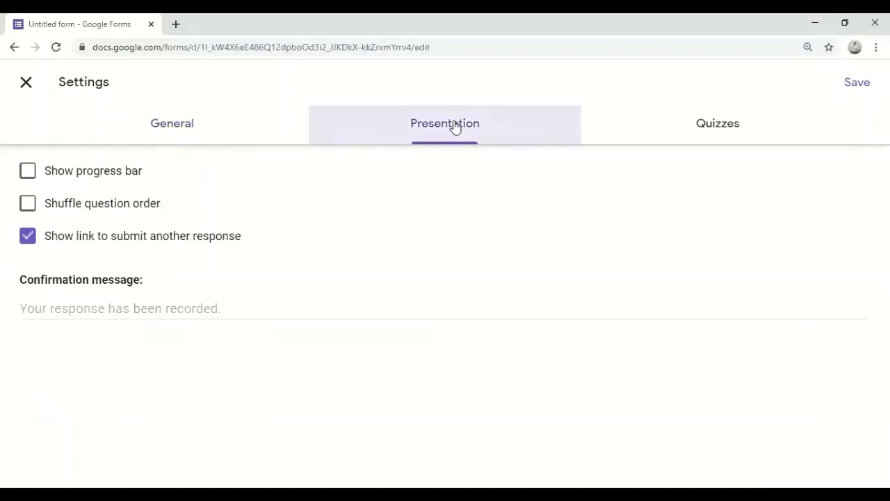
left_click(712, 128)
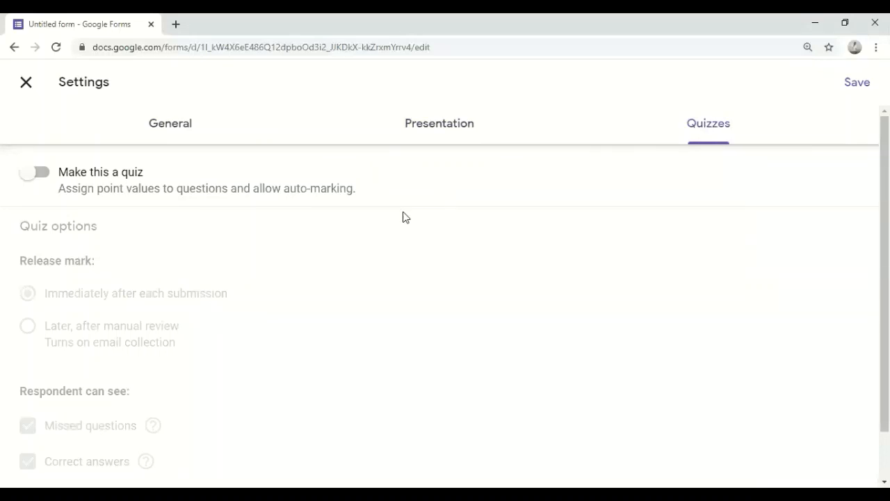
left_click(28, 173)
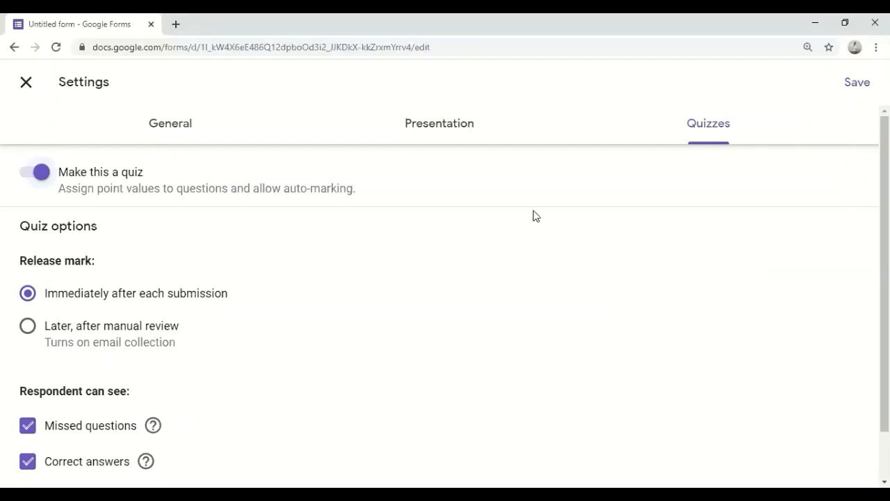
left_click(857, 83)
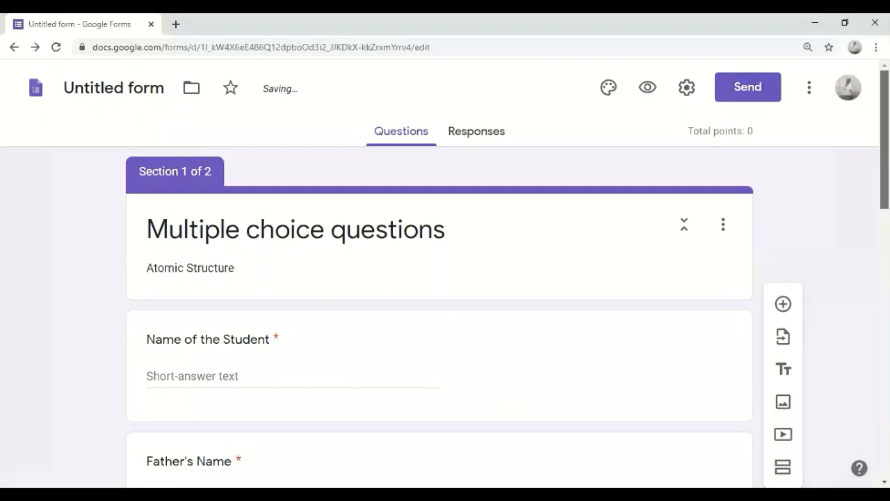
Set Electron as the correct answer in the lightest particle question's answer key, worth 1 point.
scroll(446, 273, "down", 5)
scroll(446, 278, "down", 4)
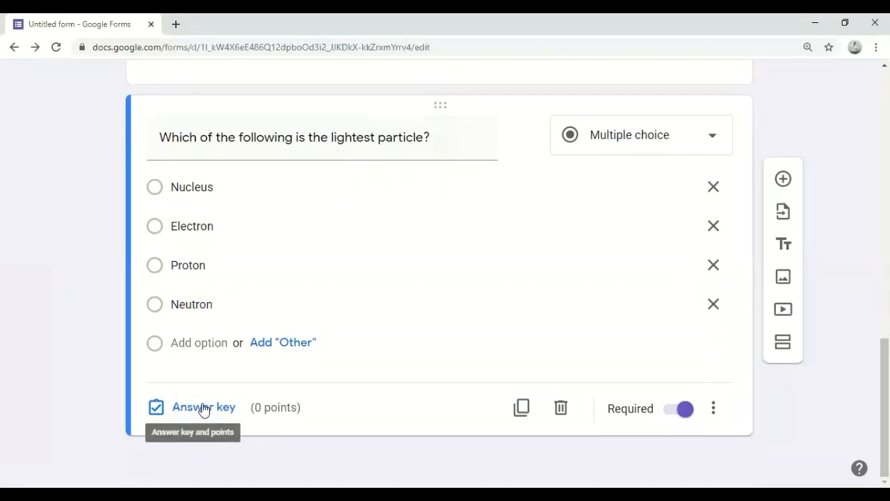
left_click(203, 408)
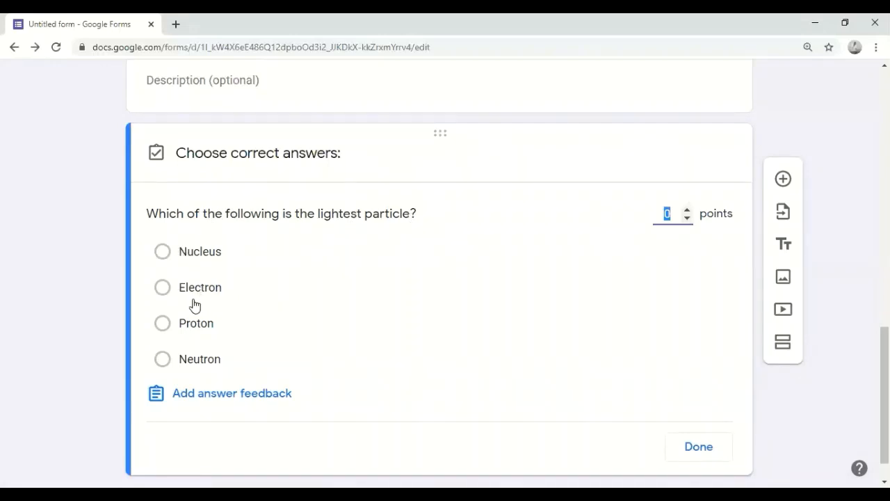
left_click(164, 289)
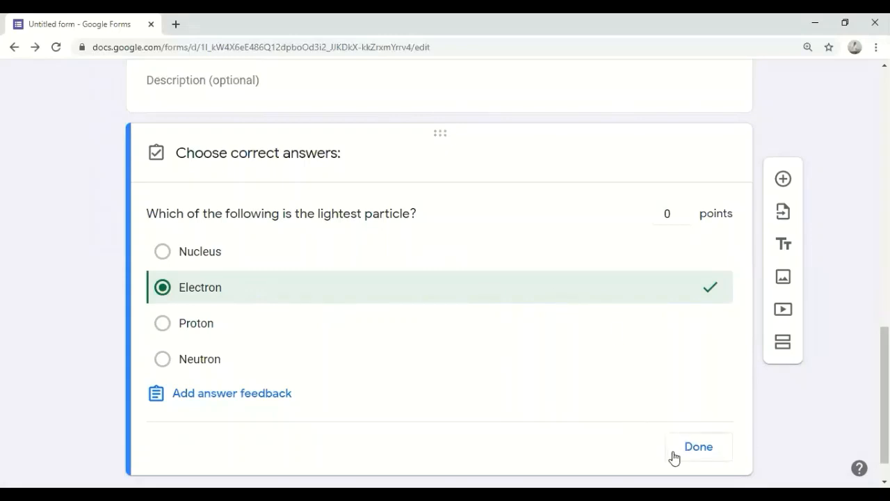
mouse_move(678, 214)
left_click(687, 211)
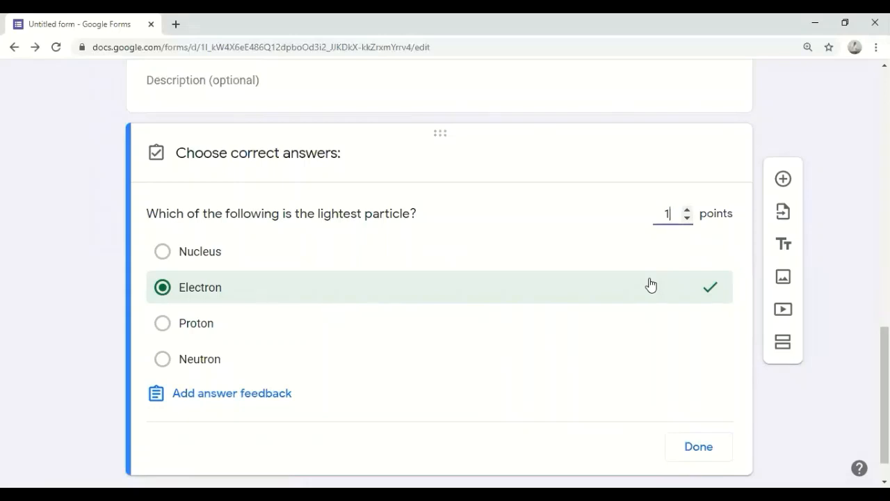
left_click(699, 449)
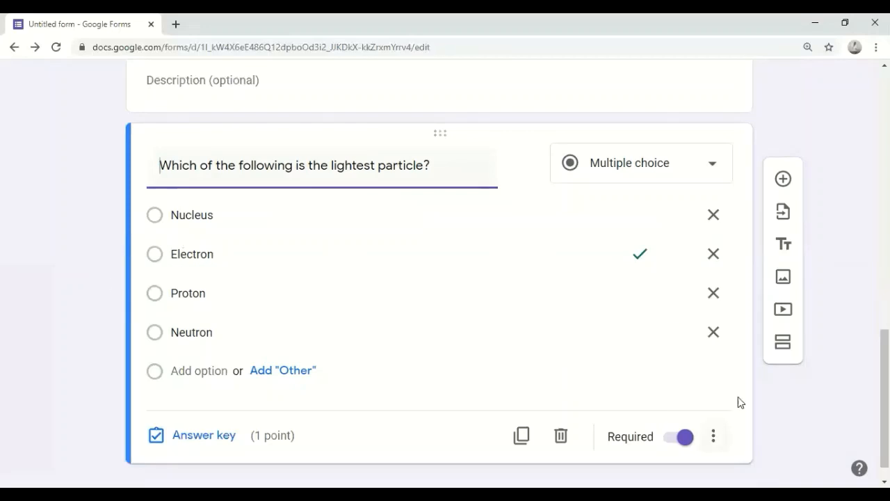
Add a blank question below the lightest particle question and undo the addition.
scroll(740, 401, "down", 1)
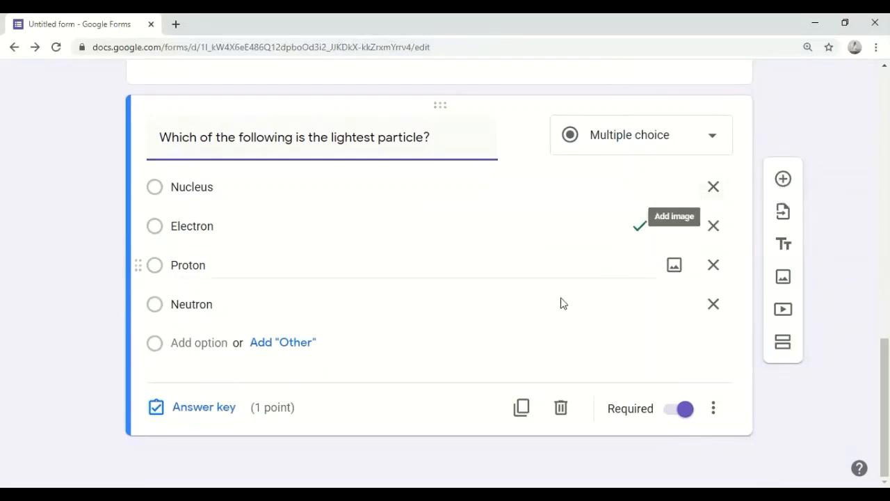
left_click(783, 180)
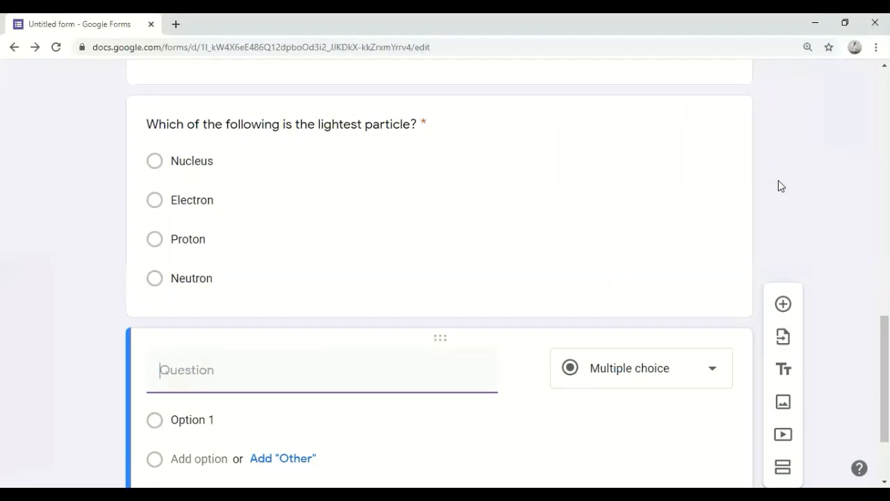
key("ctrl+z")
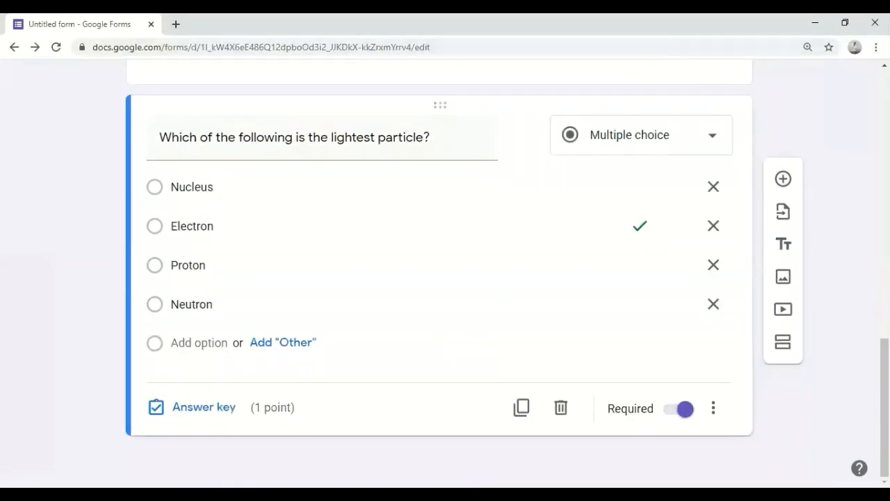
Add a blank question directly below the Questions section header and undo the addition.
left_click_drag(885, 407, 885, 345)
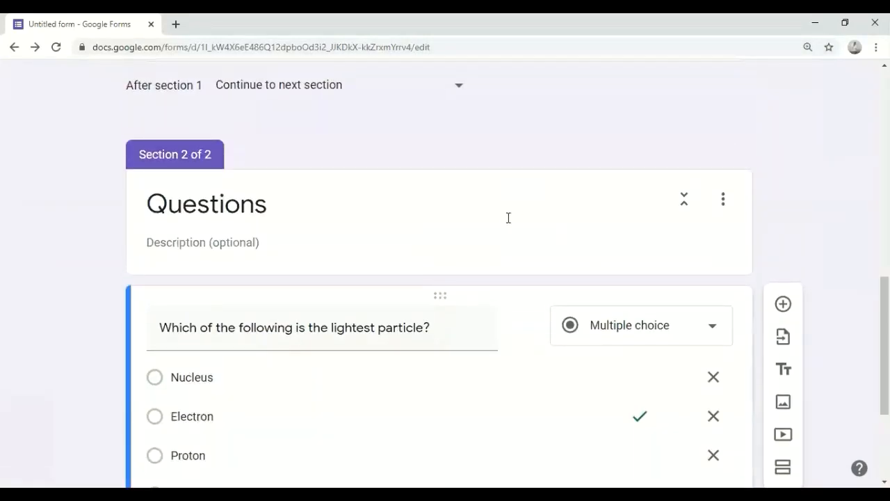
left_click(507, 219)
left_click(782, 179)
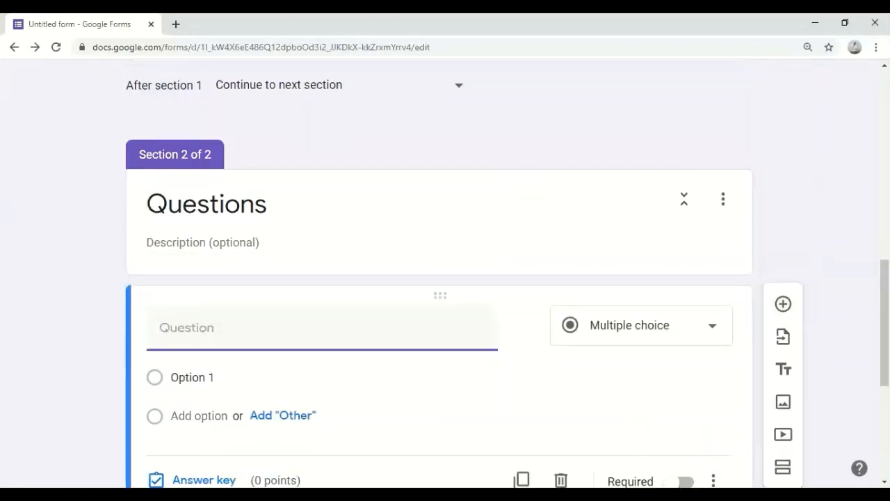
left_click_drag(884, 323, 885, 399)
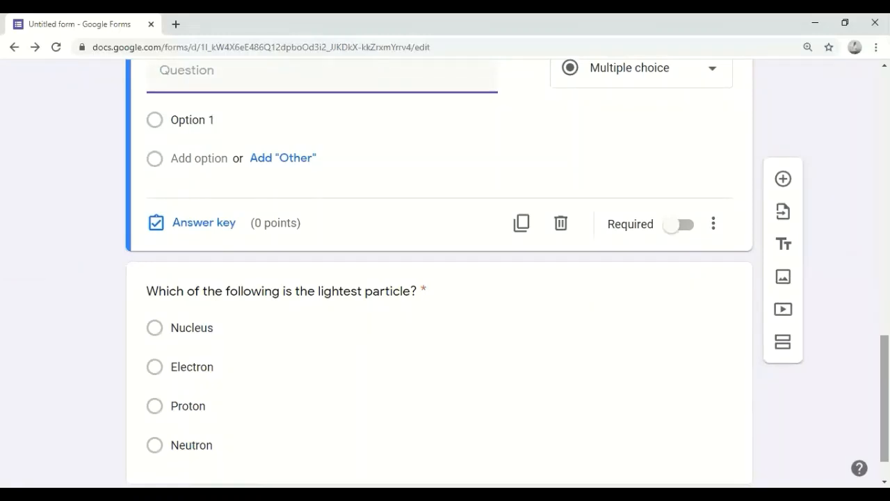
key("ctrl+z")
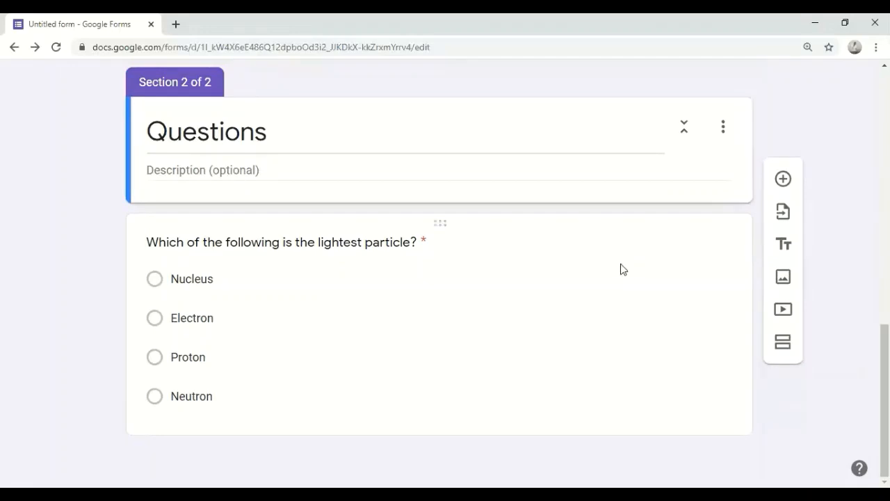
Add a new blank multiple choice question after the lightest particle question.
left_click(615, 304)
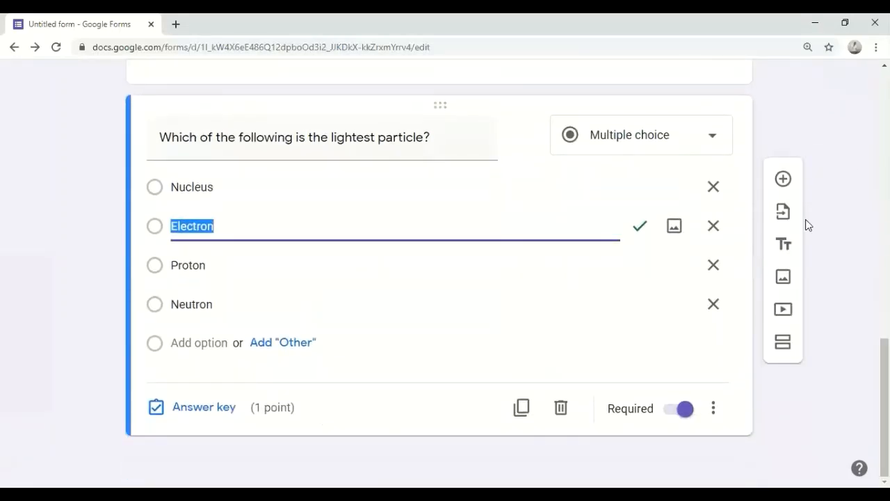
left_click(782, 179)
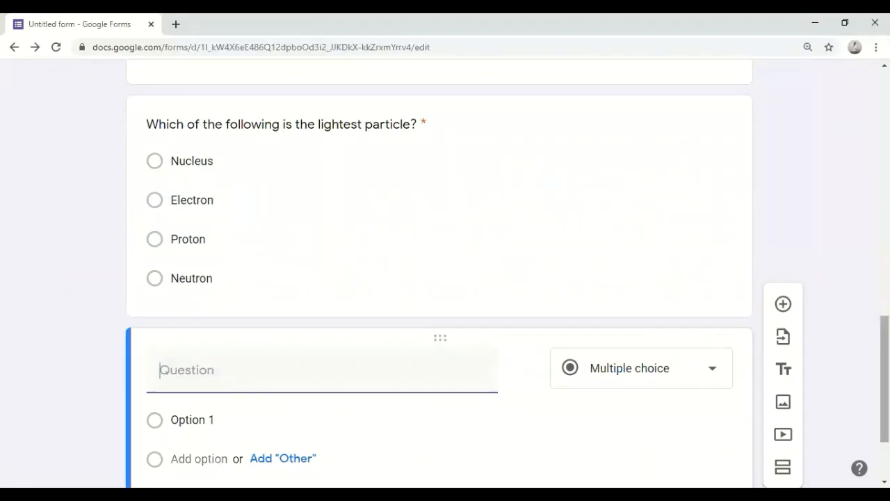
scroll(529, 279, "down", 2)
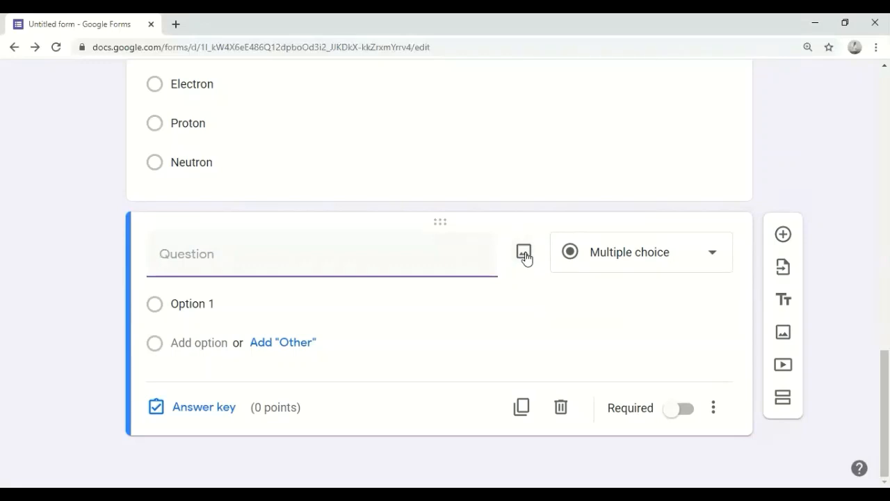
Upload the "Part of periodic table" image from the Online Test 11T folder into the blank question.
left_click(525, 259)
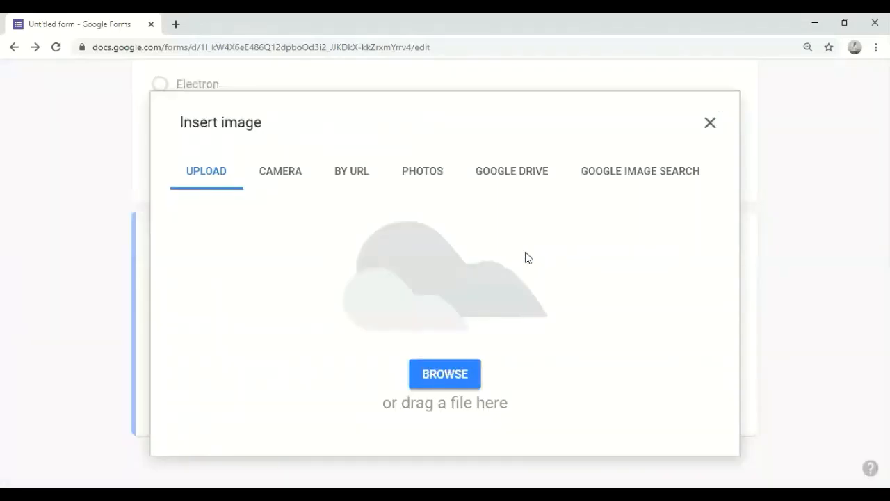
left_click(436, 377)
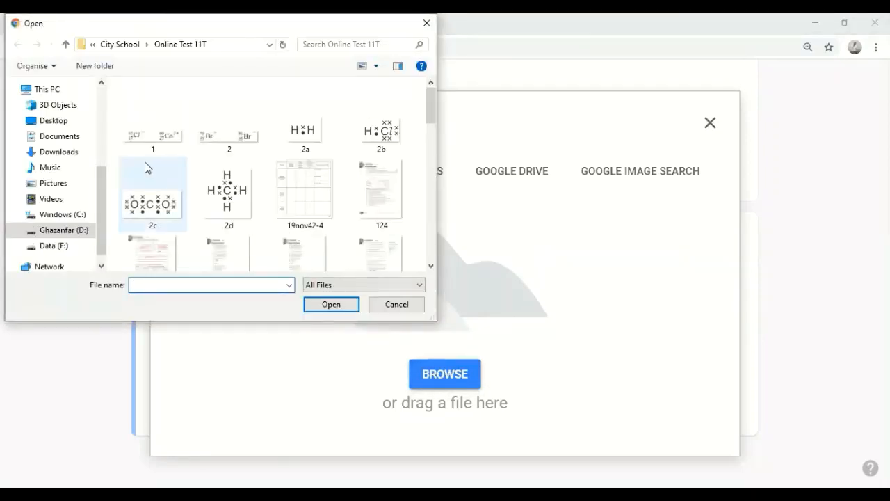
left_click_drag(431, 104, 431, 210)
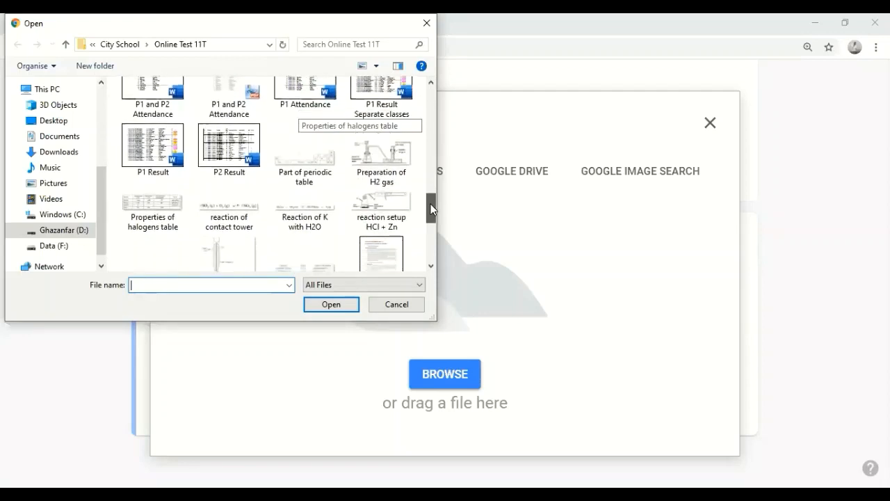
left_click(308, 157)
left_click(339, 310)
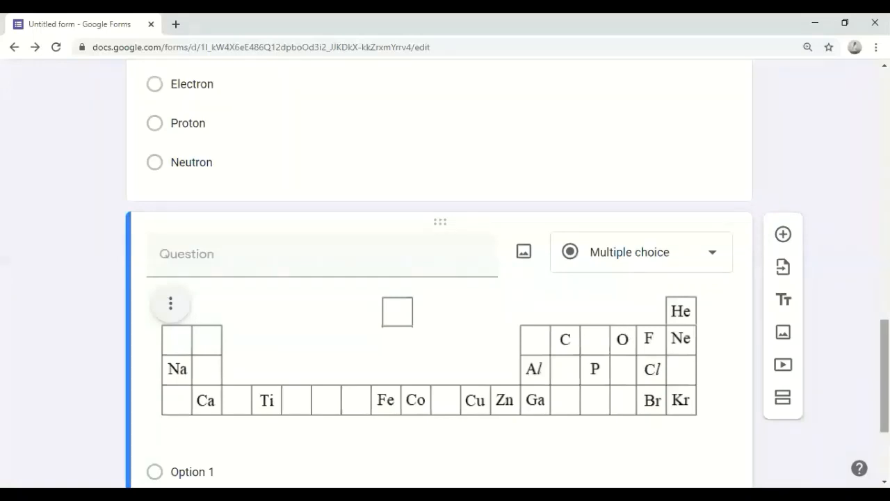
Remove the periodic table image from the blank question.
left_click_drag(884, 372, 884, 393)
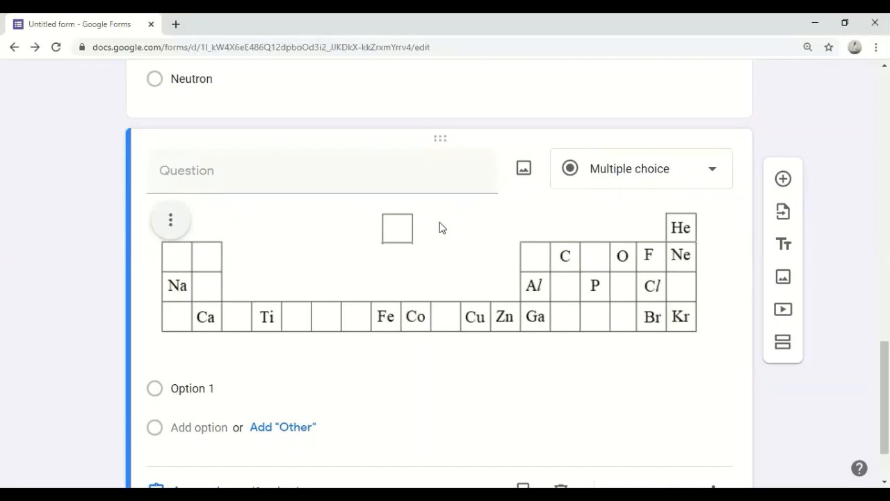
left_click(171, 221)
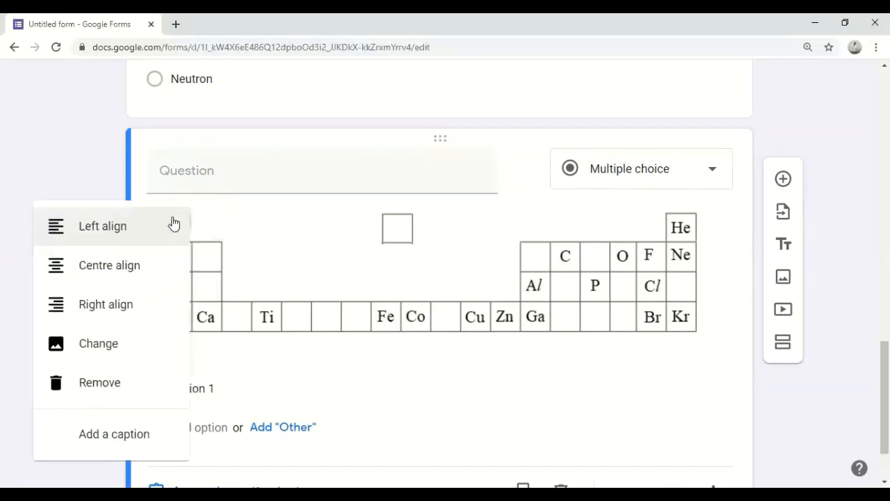
left_click(132, 385)
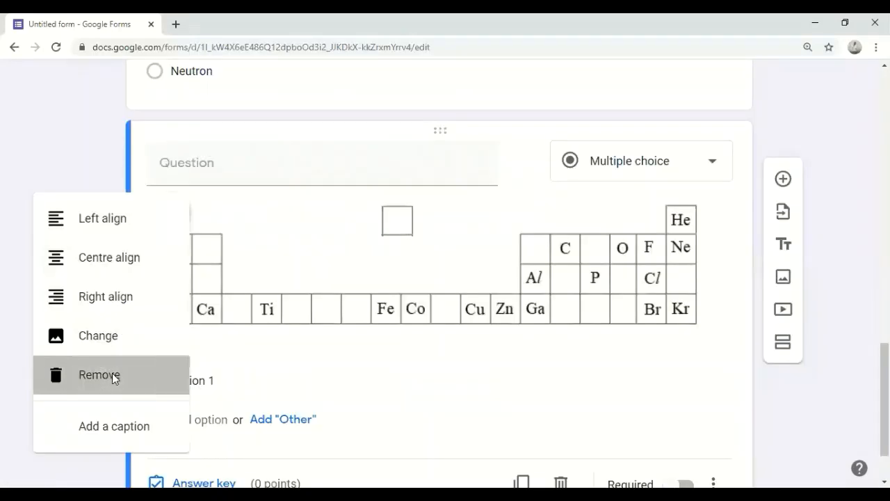
left_click(113, 378)
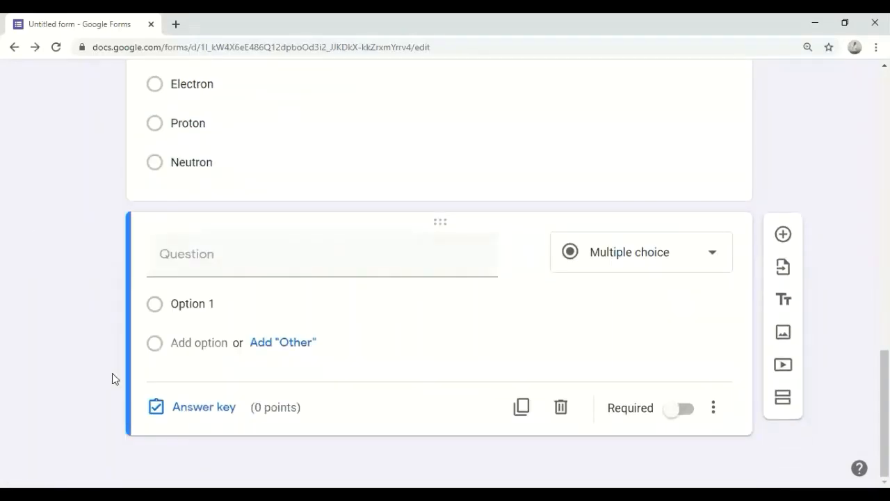
Insert the "Part of periodic table" image as a separate item between the lightest particle question and the blank question.
left_click(664, 138)
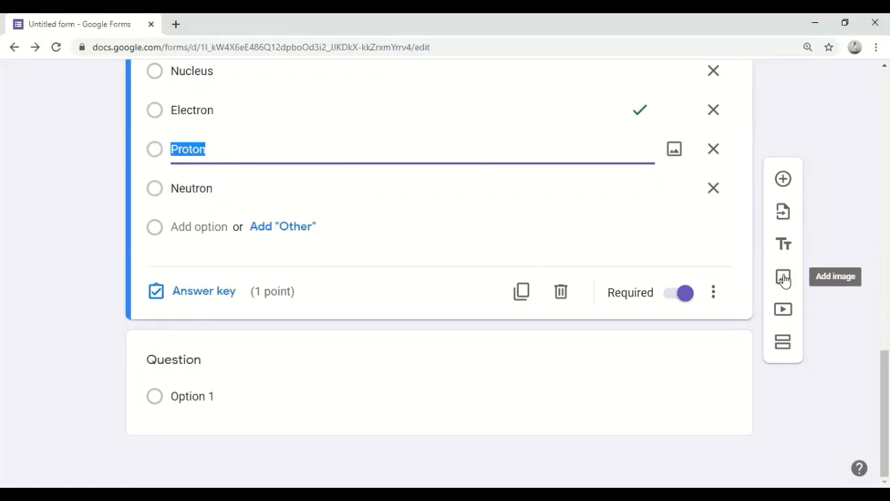
left_click(784, 278)
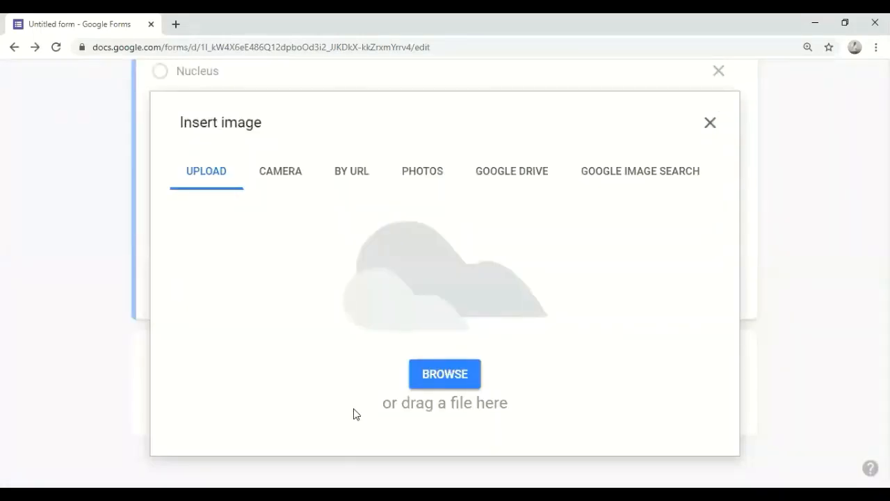
left_click(447, 363)
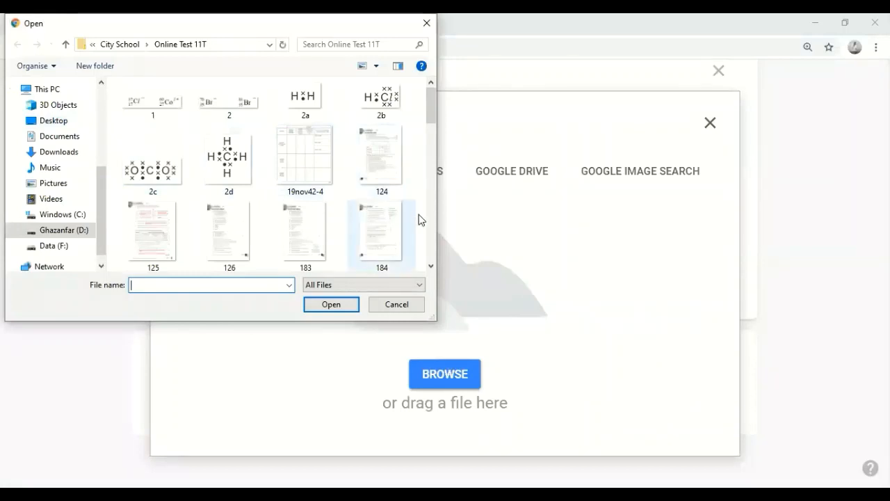
scroll(433, 219, "down", 2)
scroll(430, 223, "down", 3)
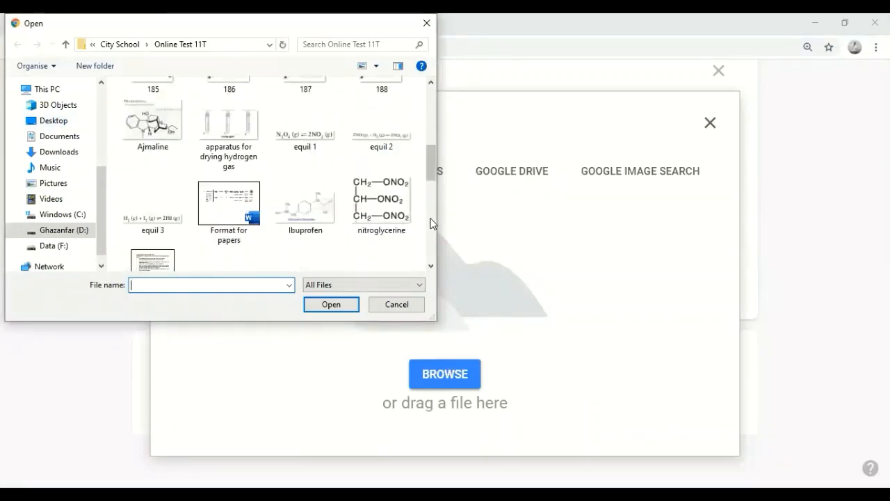
left_click(254, 183)
key("p")
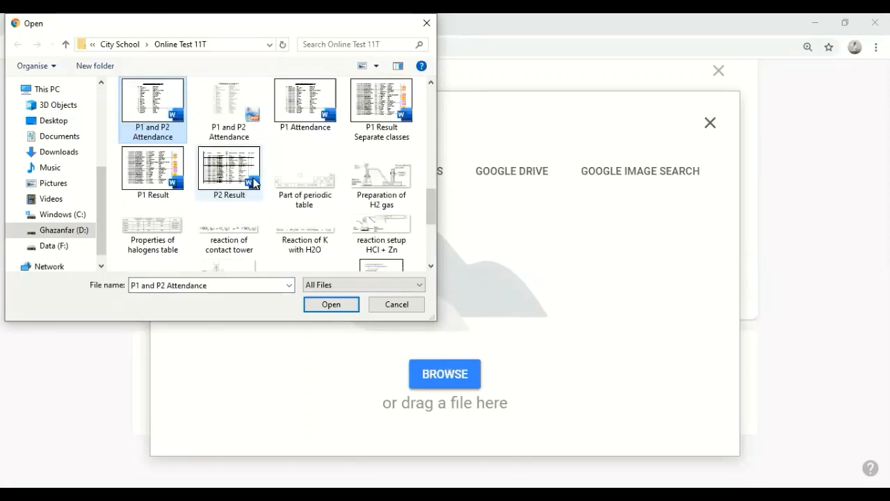
double_click(290, 185)
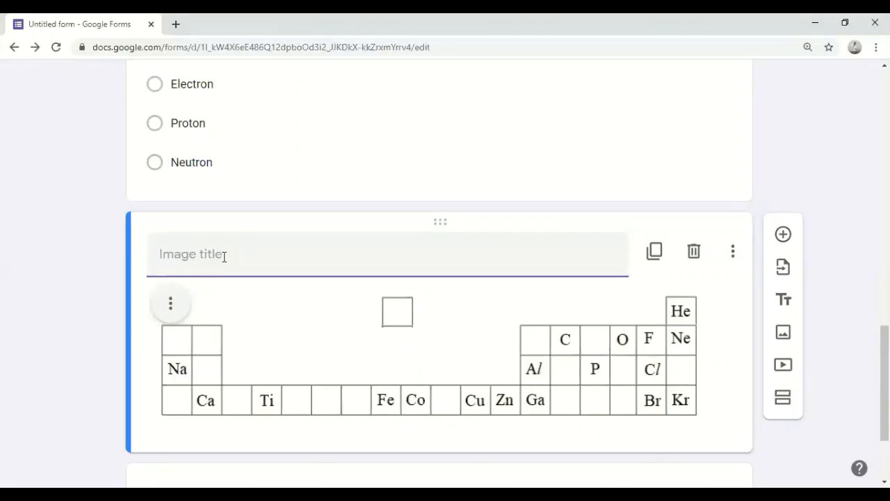
Title the periodic table image "A part of the periodic table is given below".
type("P")
key("BackSpace")
type("A part of the periodic tab")
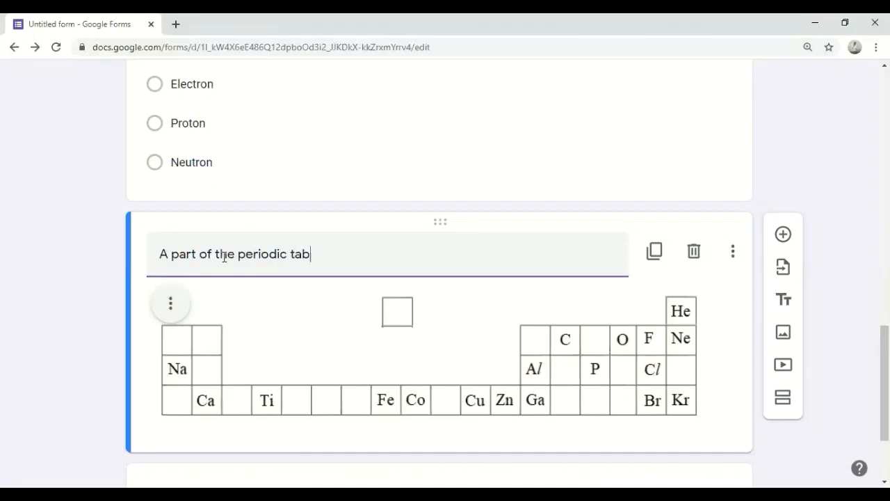
type("le is give n below")
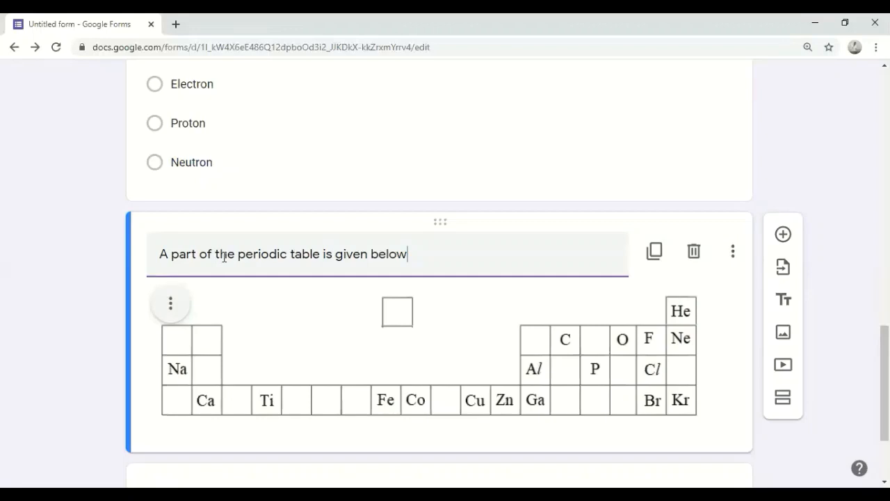
Begin the blank question below the periodic table image with "From the above periodic table, select an element, which form ionic bond".
left_click_drag(884, 383, 885, 419)
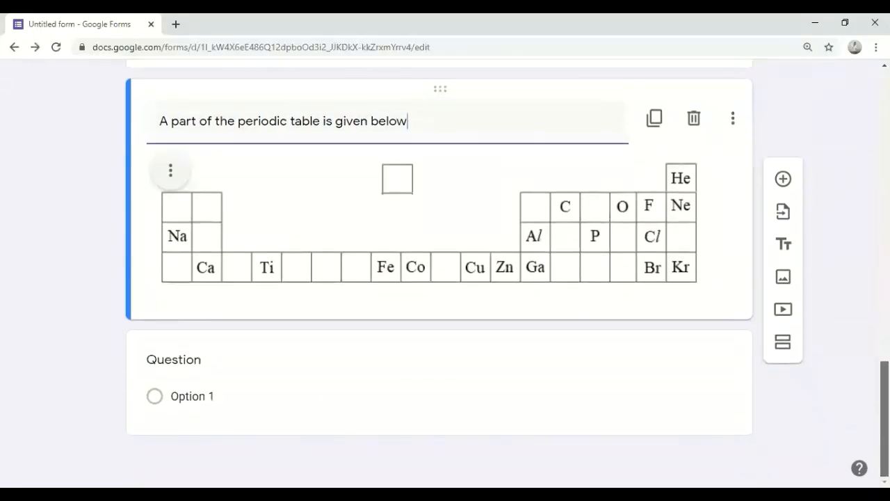
left_click(156, 367)
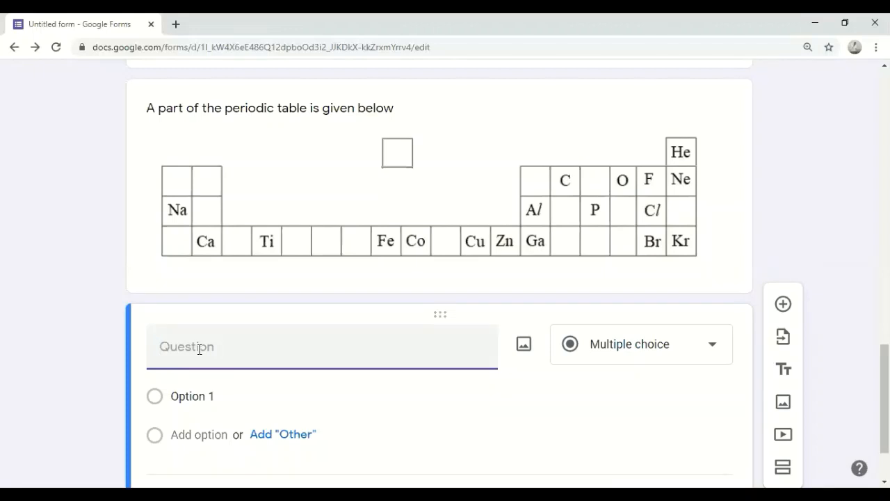
type("From the above periodi")
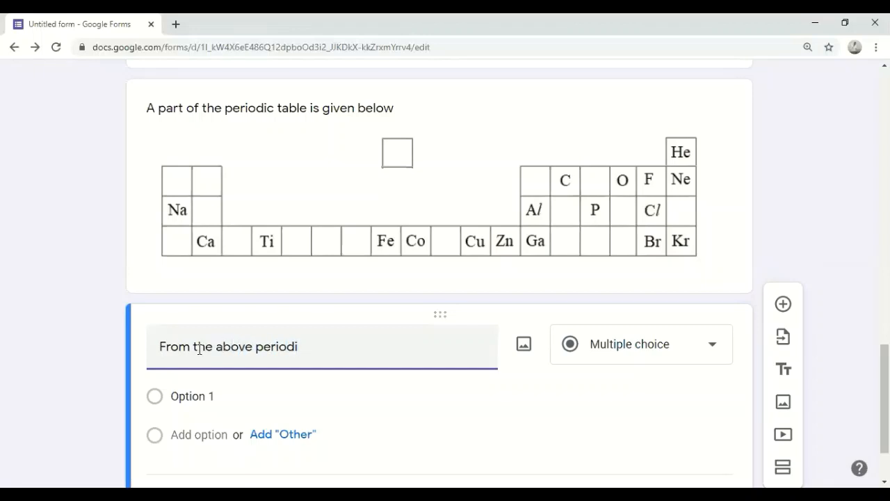
type("c table")
key("BackSpace")
type("l, se")
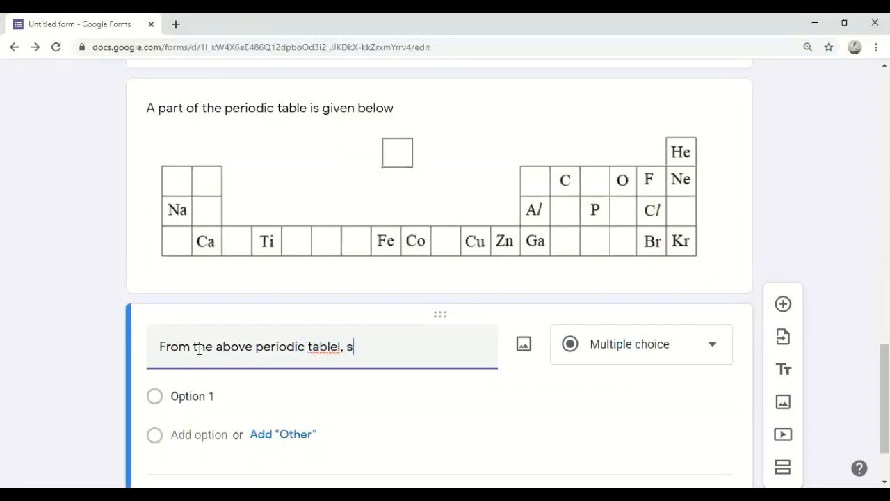
key("BackSpace")
key("BackSpace")
key("BackSpace")
key("BackSpace")
key("BackSpace")
key("BackSpace")
type("e, select an element")
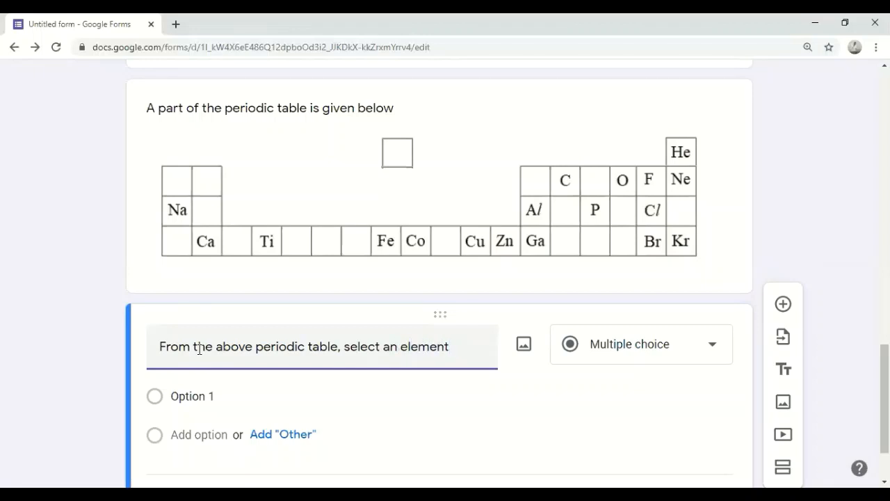
type(", which")
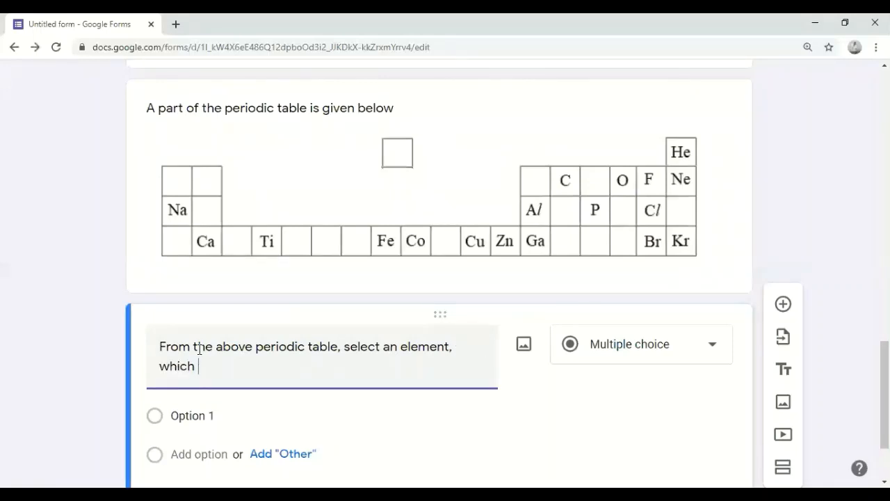
type(" form ionic bond")
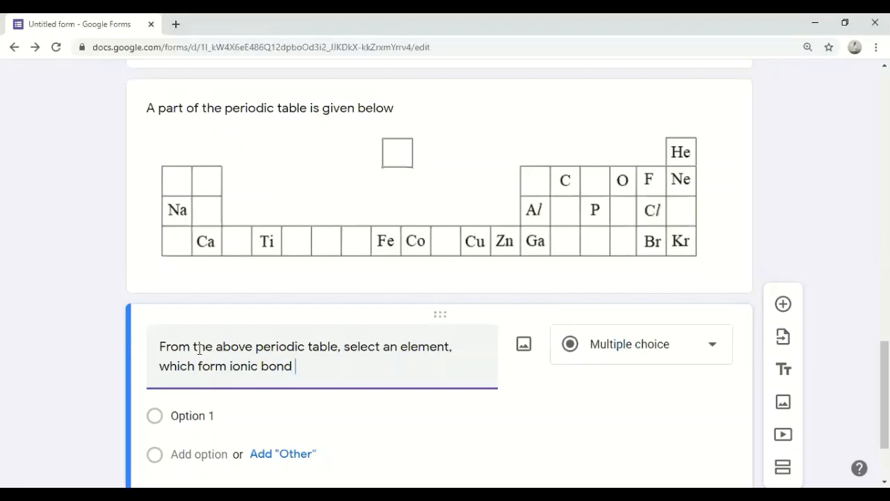
Continue the question text with "with the elements of group I and group II".
type(" with el")
key("BackSpace")
key("BackSpace")
type("the lement o")
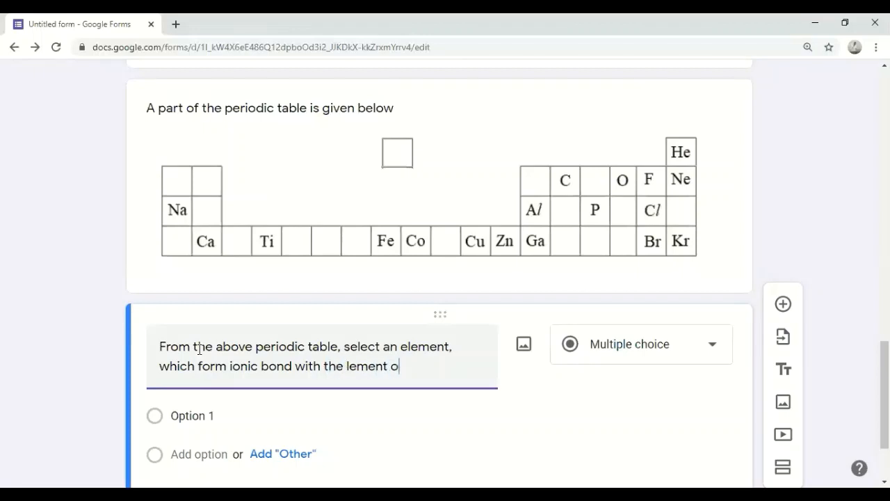
key("BackSpace")
key("BackSpace")
key("BackSpace")
key("BackSpace")
key("BackSpace")
key("BackSpace")
key("BackSpace")
type("elements of ")
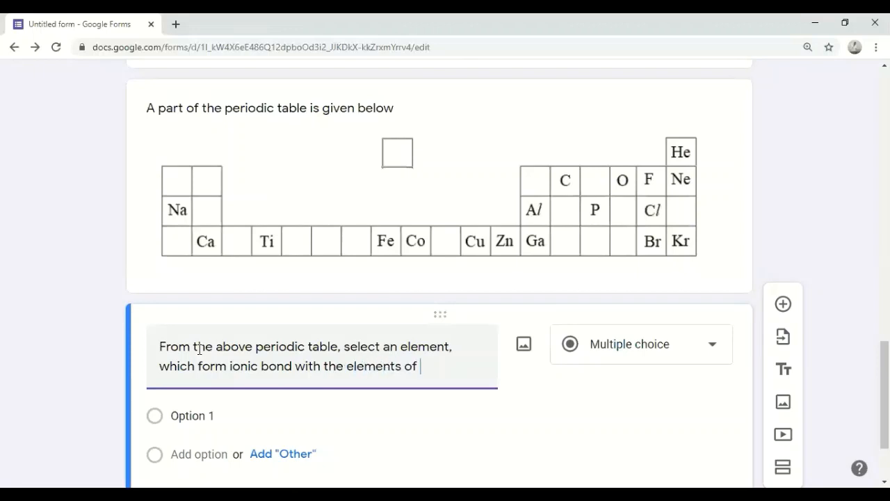
type("group 1")
key("BackSpace")
type("I and ")
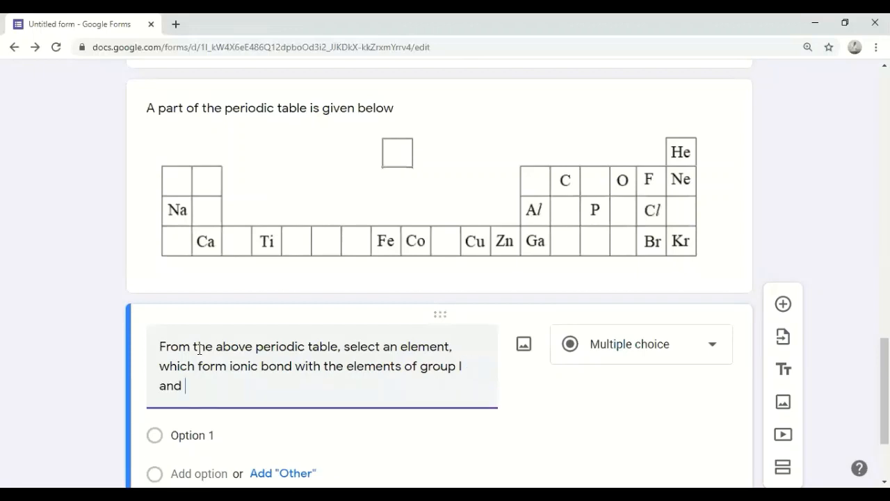
type("Group II")
double_click(199, 385)
type("group")
left_click(249, 389)
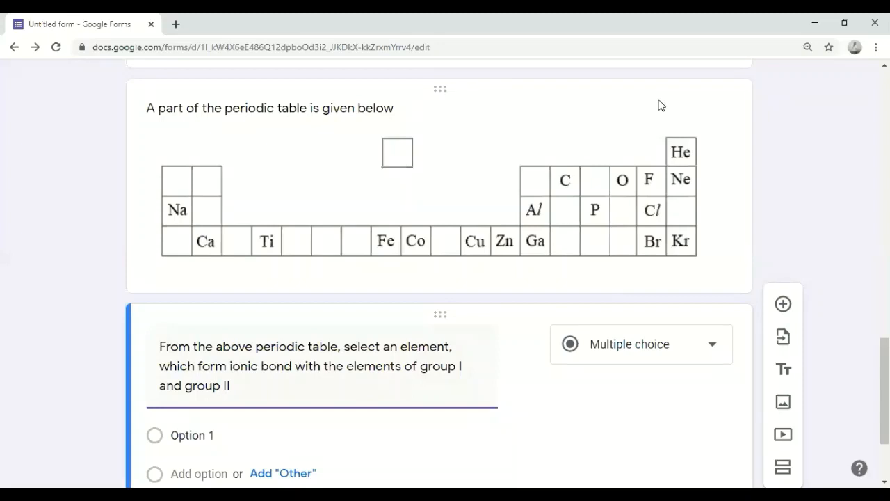
Complete the question text with ", but it forms a double bond with its own atom".
type(", but it forms")
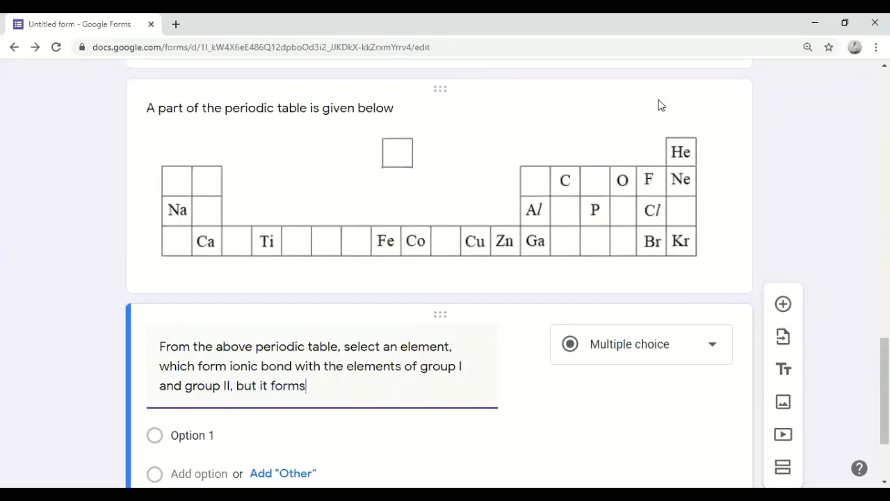
type(" a double bond wi")
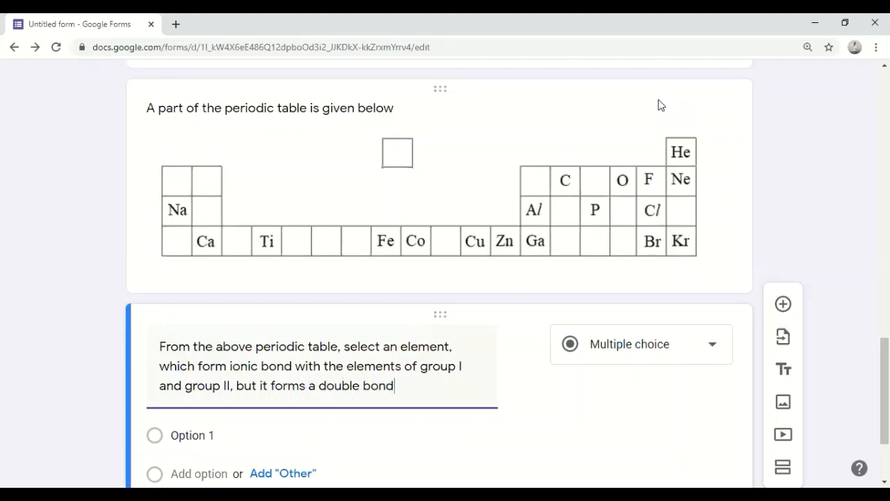
key("BackSpace")
type("with its own ")
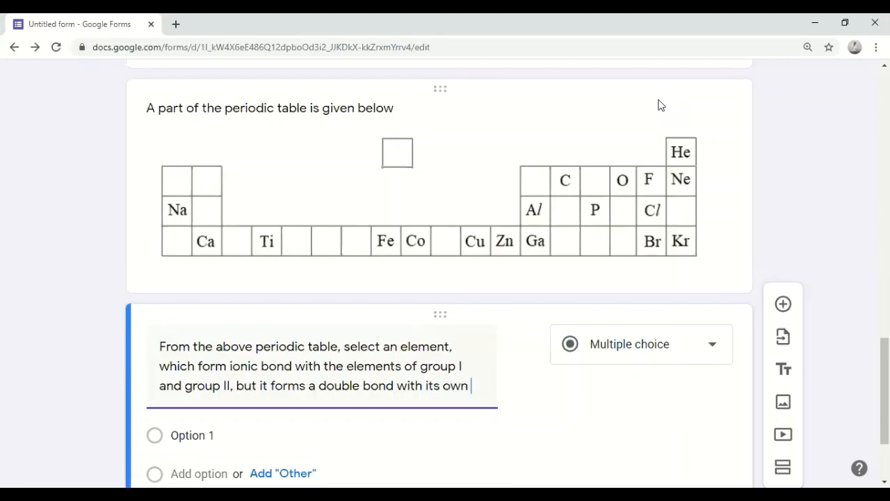
type("ato")
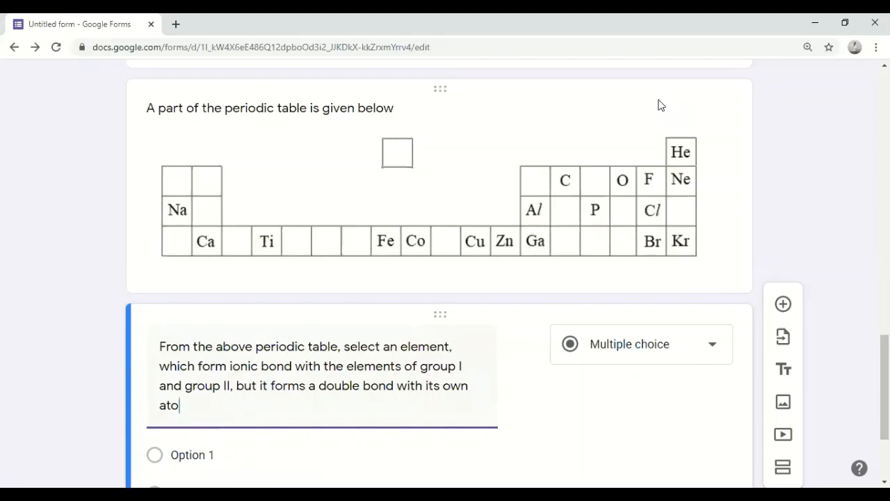
type("m")
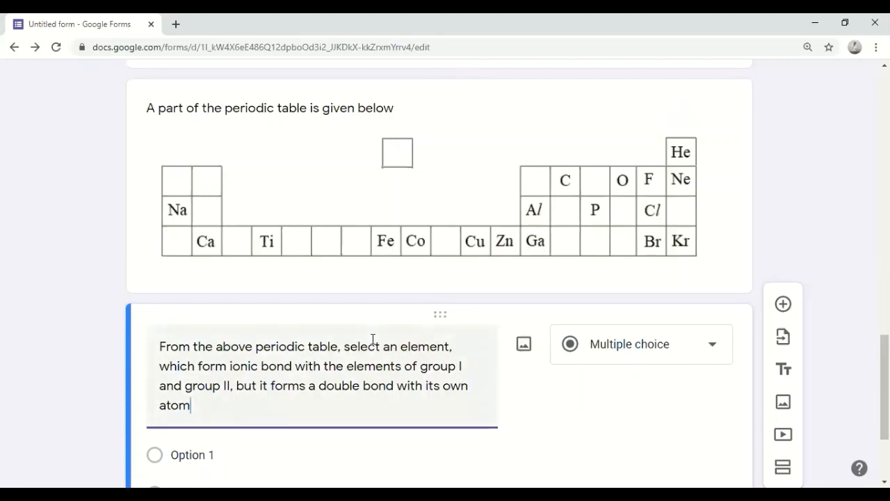
Insert the word "covalent" between "double" and "bond" in the question text.
left_click(365, 386)
type("coval")
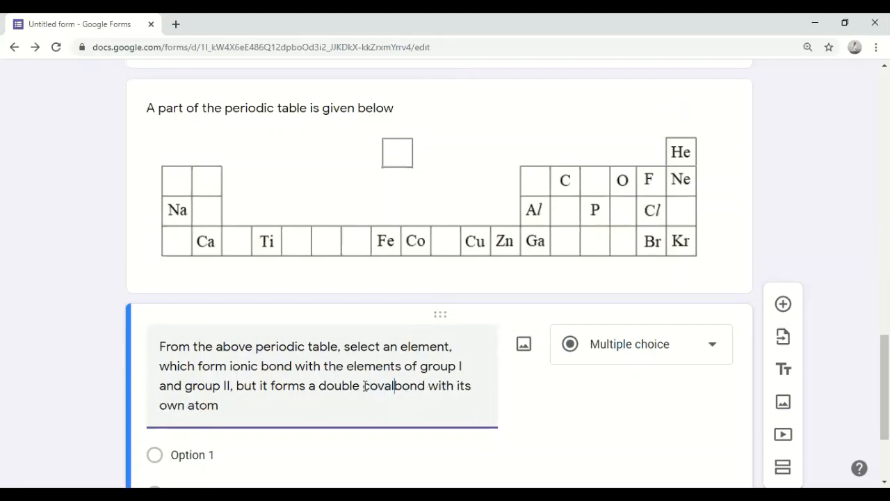
type("net")
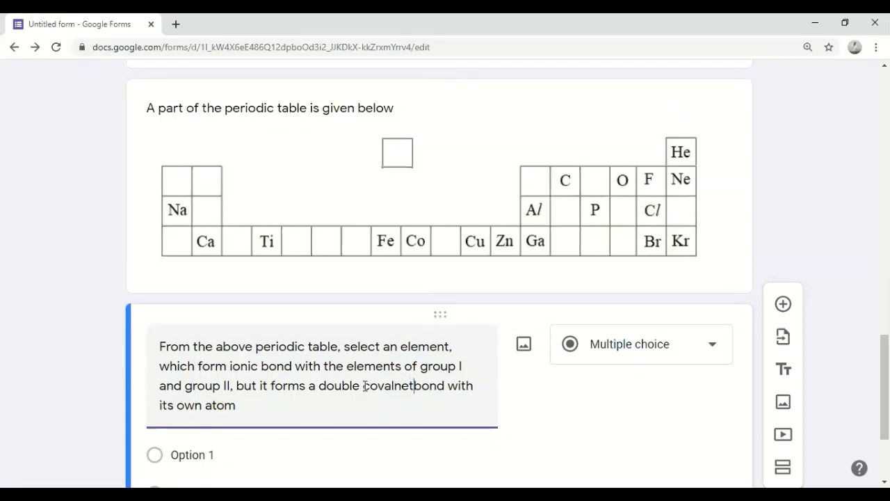
key("BackSpace")
key("BackSpace")
key("BackSpace")
type("ent")
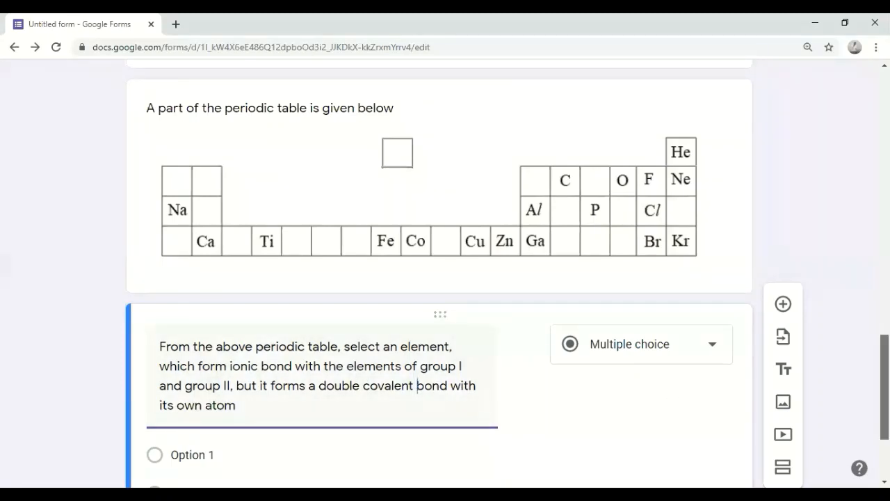
Fill in the four answer options of the periodic table question as F, Cl, Na and O.
scroll(438, 275, "down", 2)
scroll(668, 327, "down", 1)
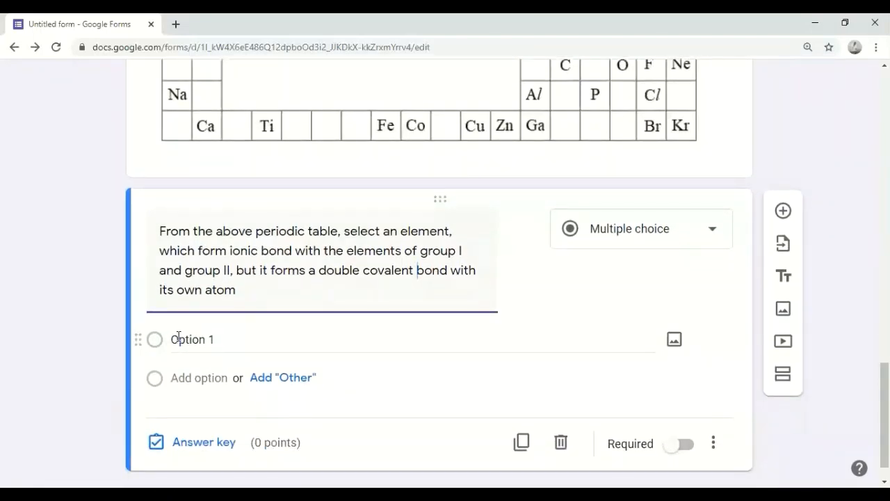
left_click(176, 340)
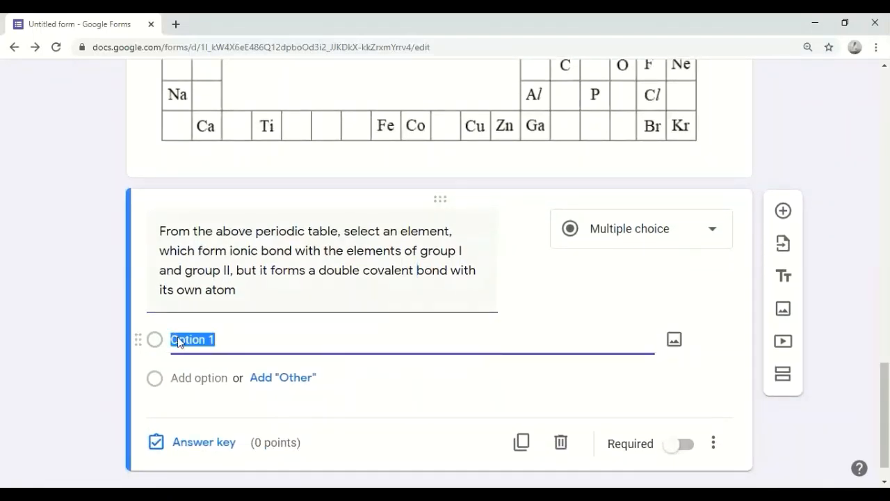
type("F")
key("Return")
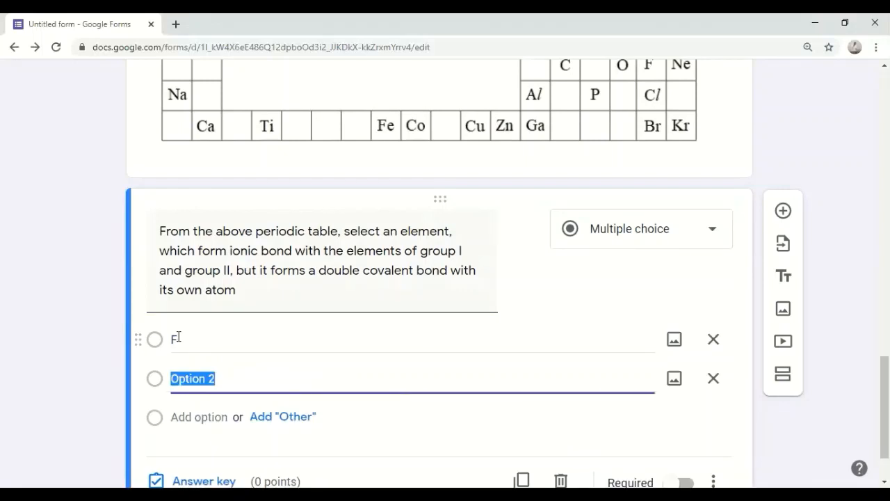
type("Cl")
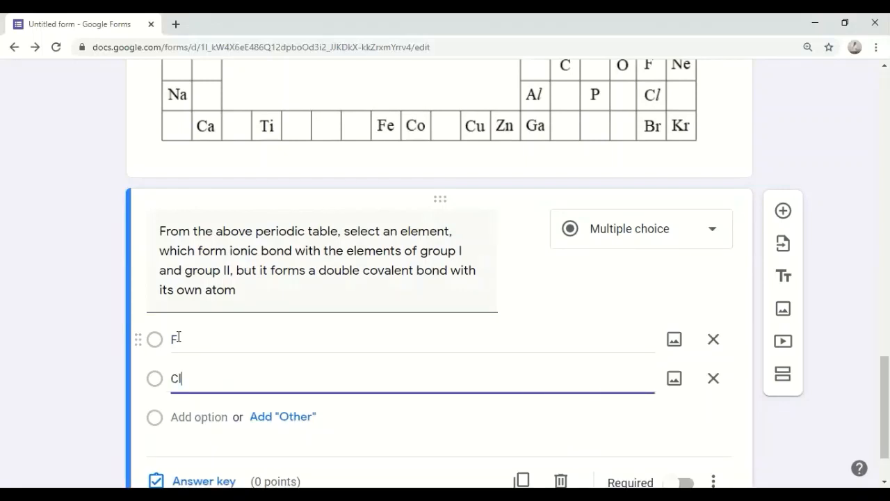
key("Return")
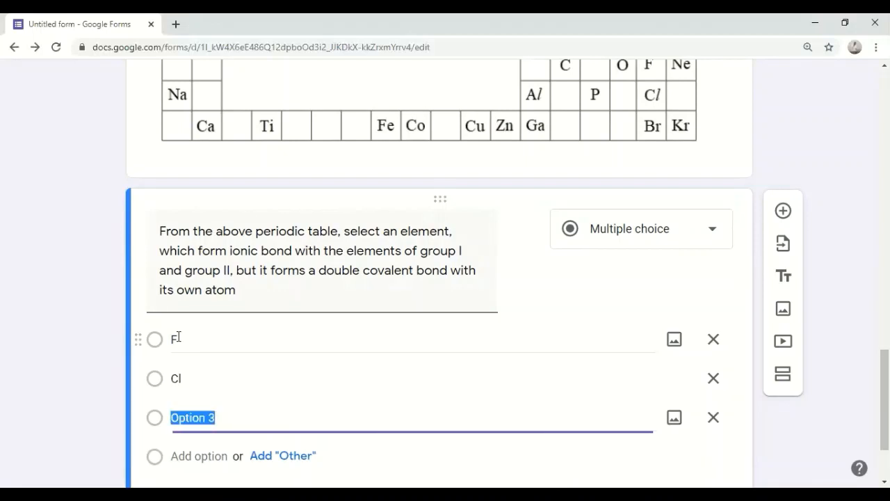
type("N")
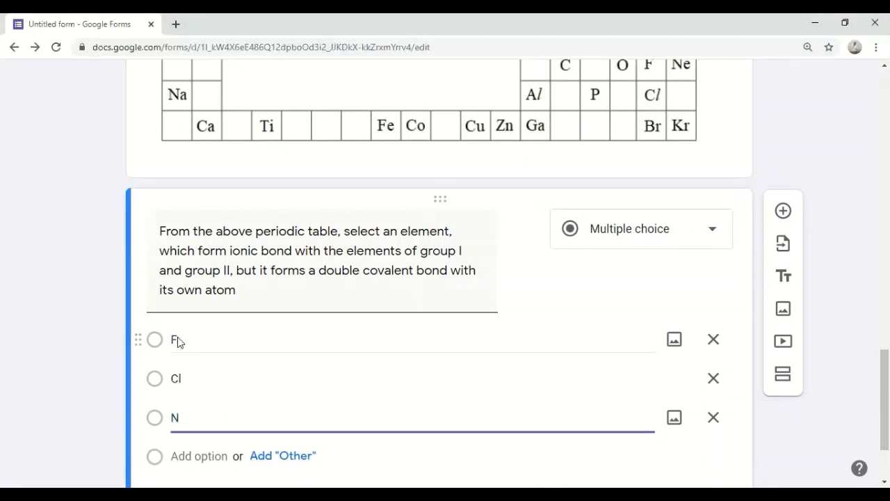
type("a")
key("Return")
type("O")
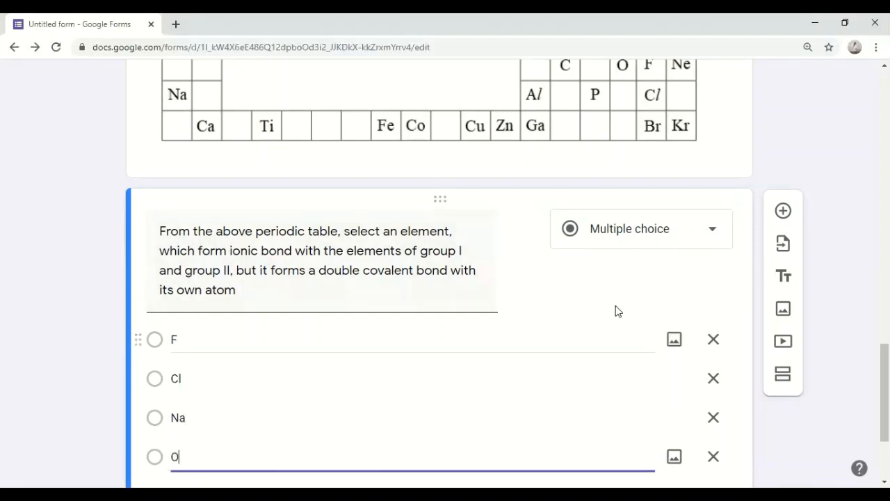
Set O as the correct answer in the question's answer key, worth 1 point.
scroll(249, 441, "down", 3)
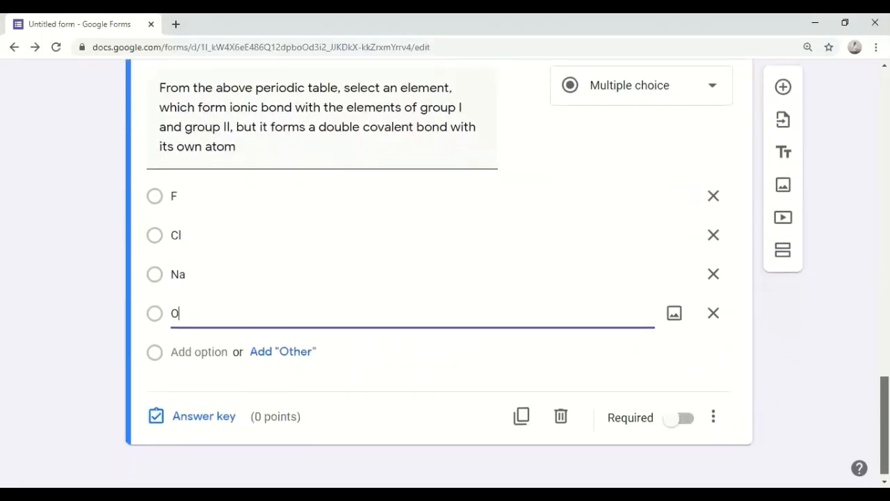
left_click(220, 408)
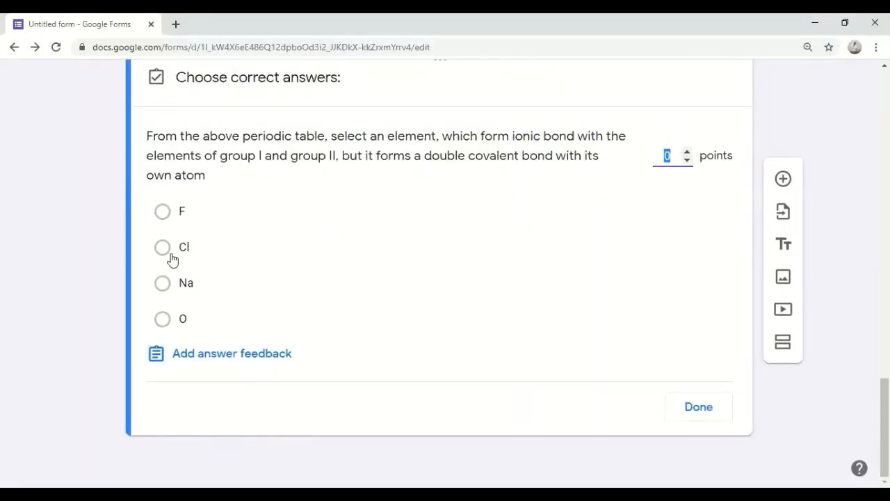
left_click(164, 320)
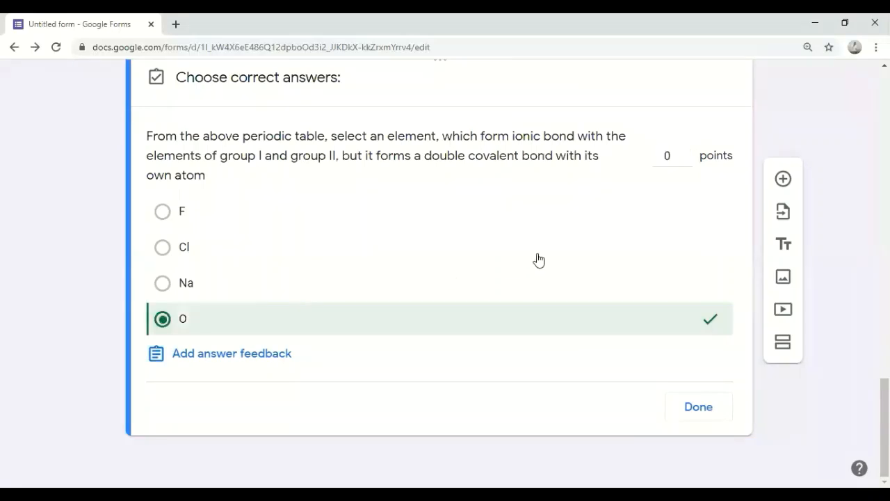
left_click(688, 150)
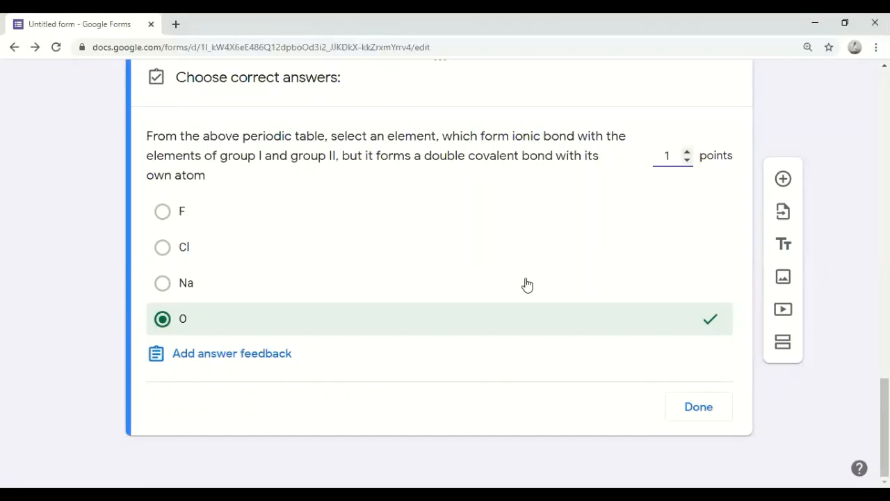
left_click(691, 408)
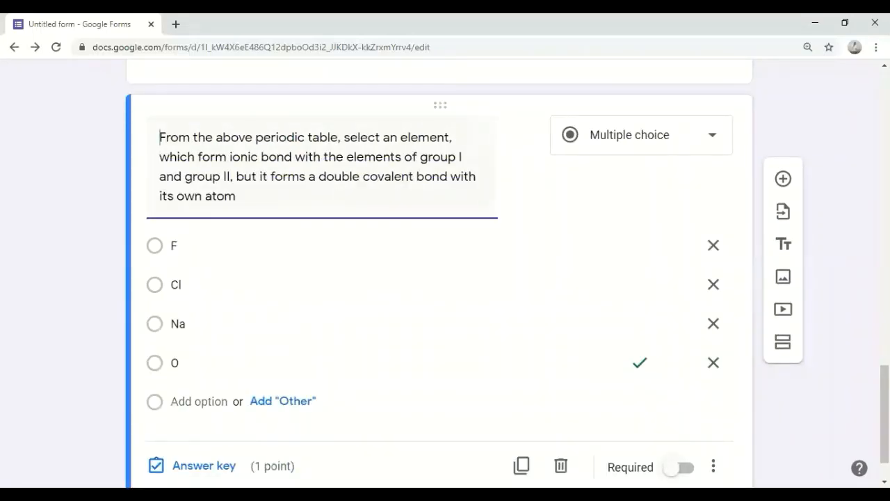
Make the periodic table question required and turn on shuffled option order for it.
left_click(679, 468)
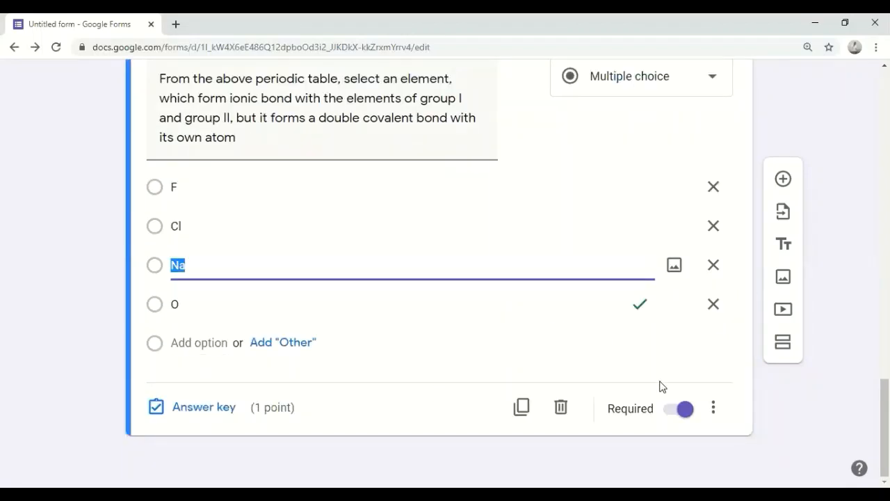
left_click(713, 408)
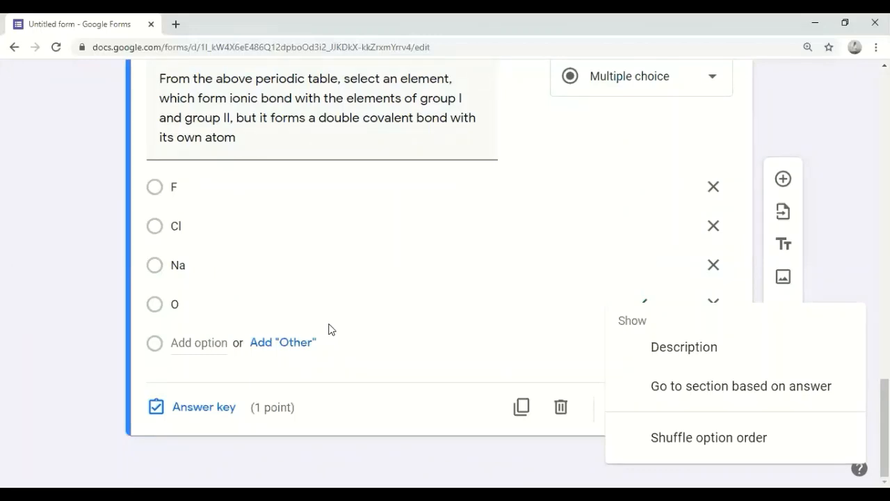
left_click(664, 441)
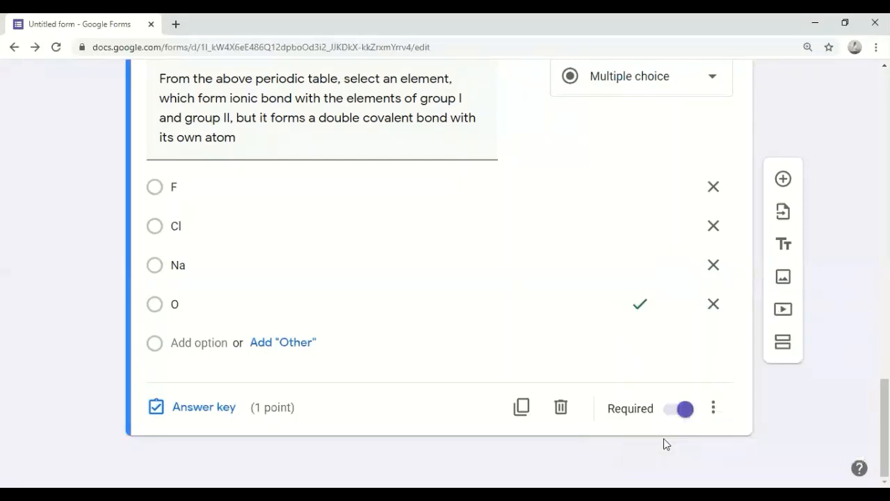
left_click(716, 407)
left_click(463, 466)
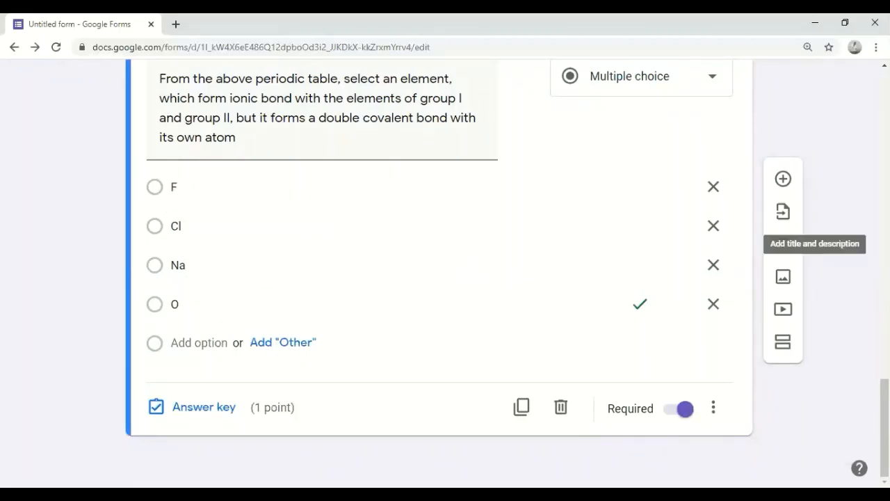
Turn on shuffled option order for the question about the lightest particle.
scroll(885, 424, "up", 3)
scroll(655, 307, "up", 5)
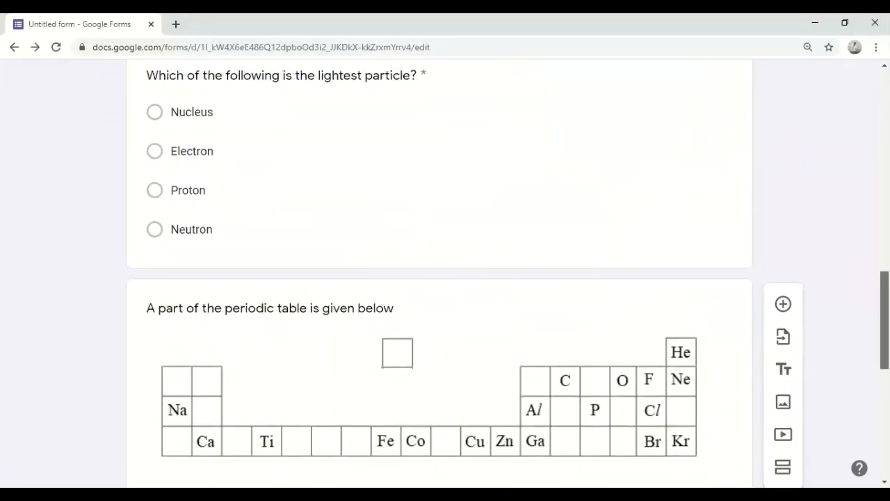
left_click(655, 308)
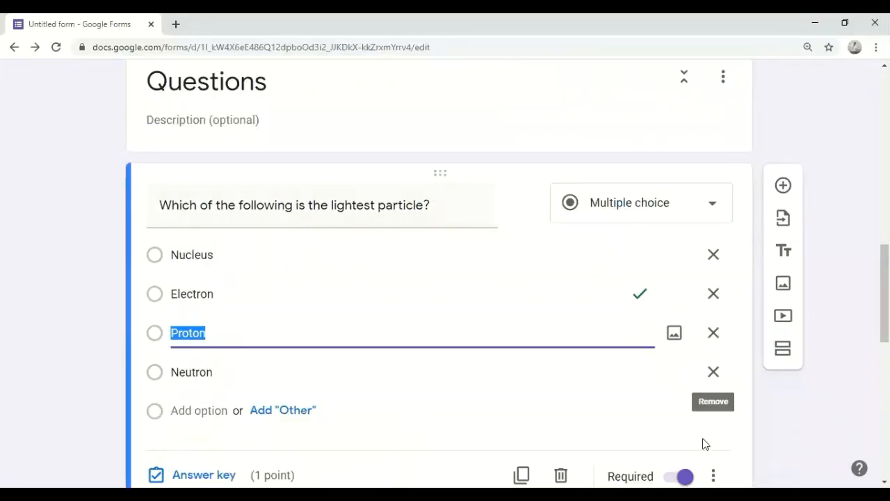
left_click(713, 469)
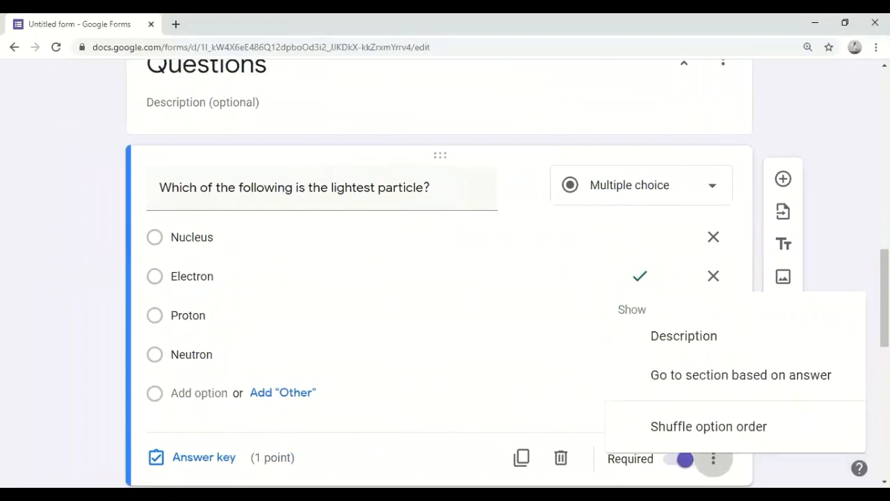
left_click(642, 428)
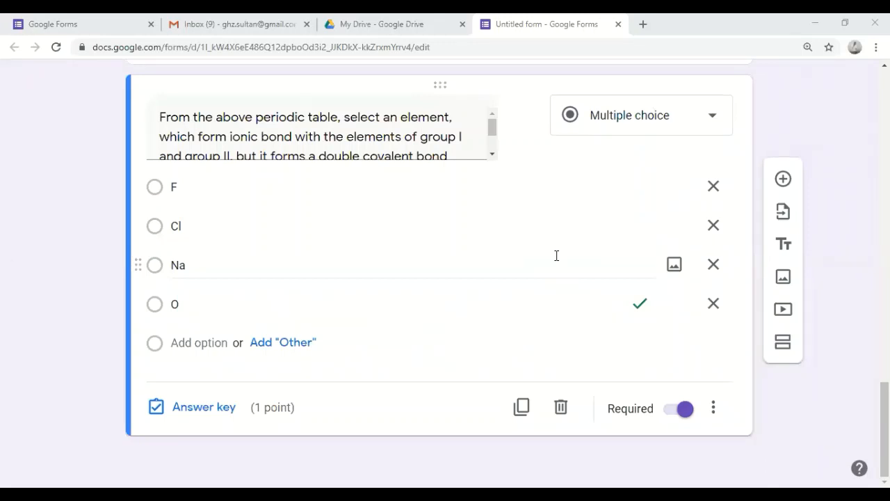
Duplicate the periodic table question and review the copy's answer key.
left_click(523, 409)
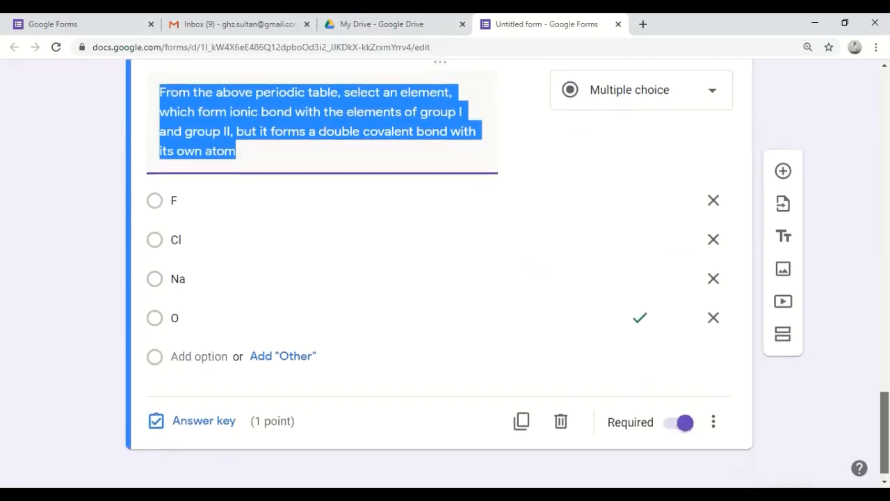
left_click(224, 416)
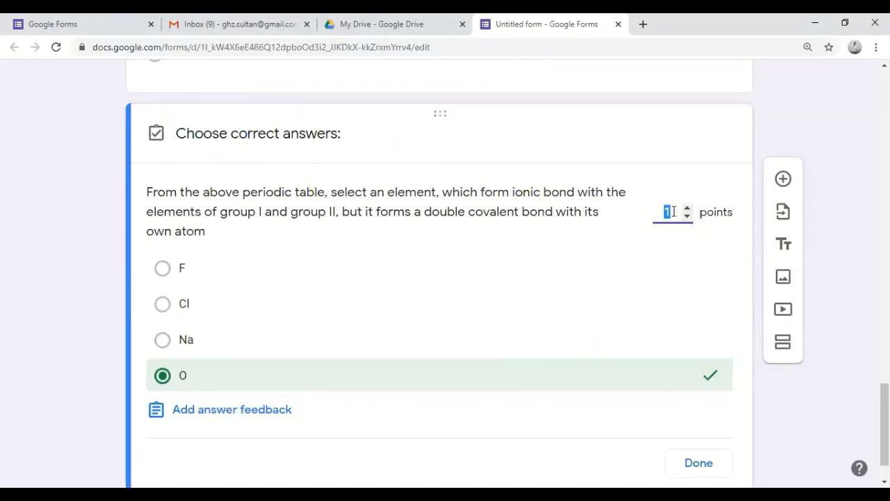
left_click(694, 463)
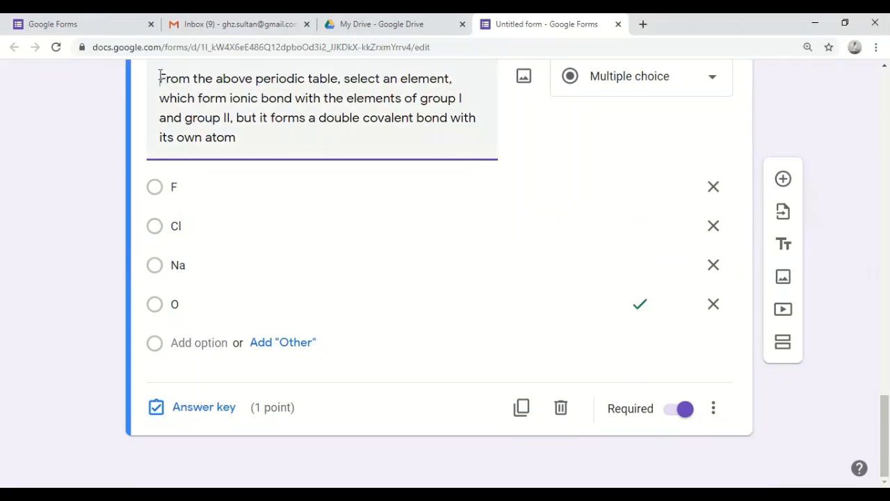
Replace the duplicated question's text with "Which of the following is able to make anion with +1 charge?".
left_click_drag(160, 75, 233, 128)
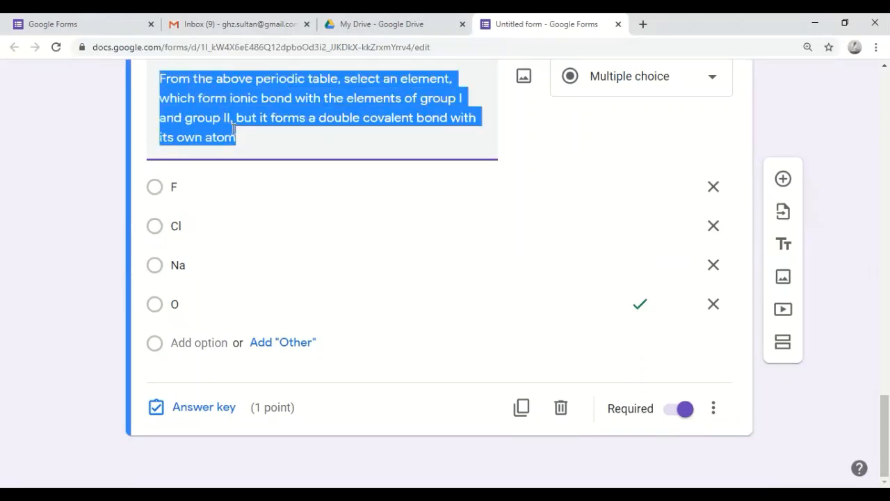
type("Which of ")
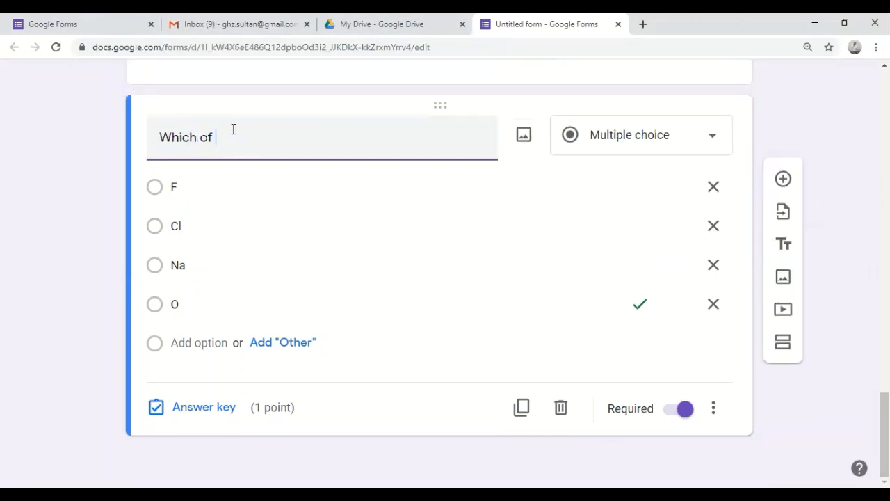
type("the follwoing")
key("BackSpace")
key("BackSpace")
key("BackSpace")
key("BackSpace")
key("BackSpace")
key("BackSpace")
type("owing is able to ")
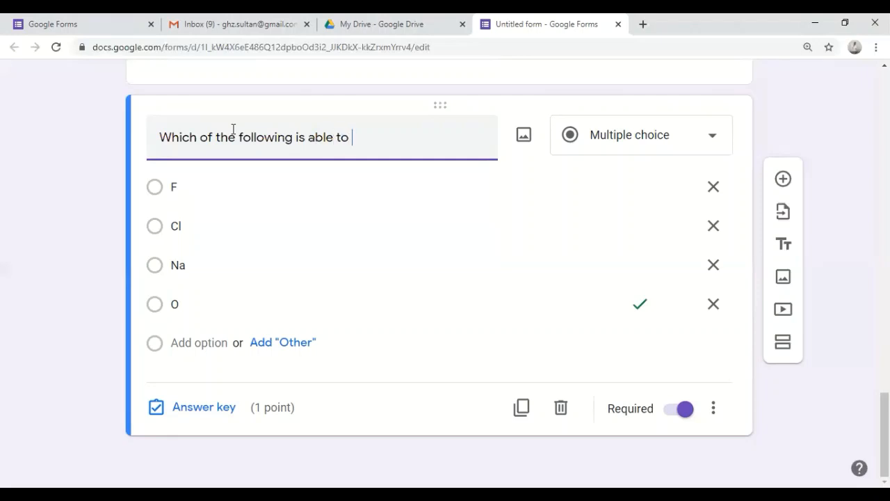
type("make anion with")
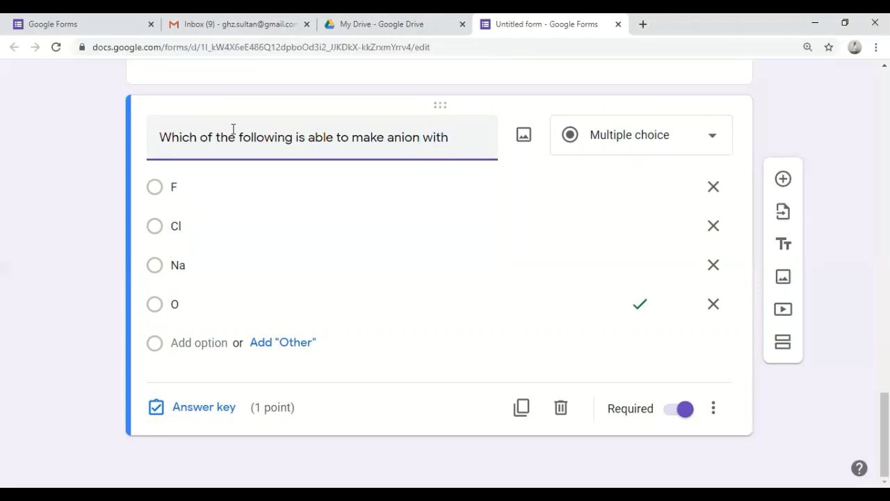
type(" -")
key("BackSpace")
type("+1 charge")
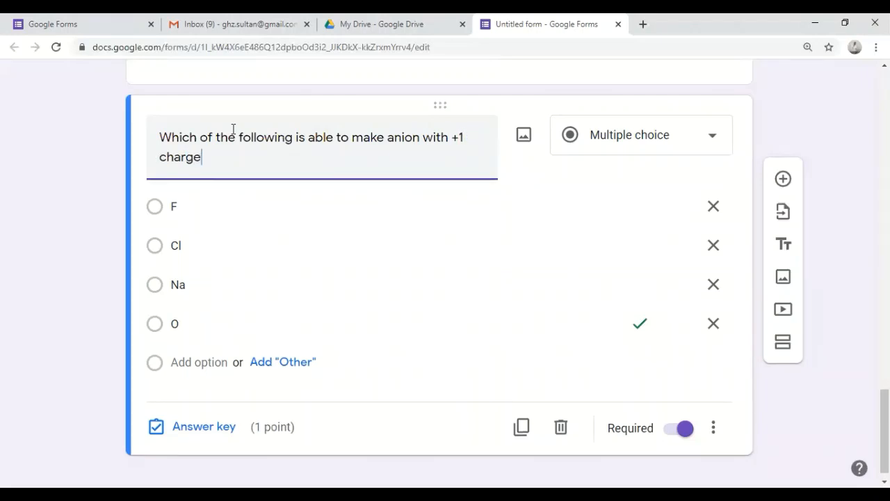
type("?")
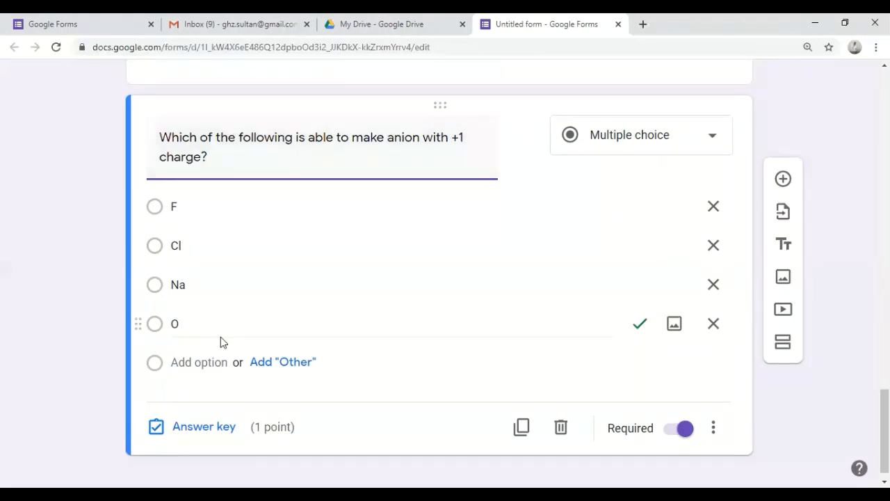
Set Na as the correct answer of the +1 charge question and check its shuffle option order setting.
left_click(194, 426)
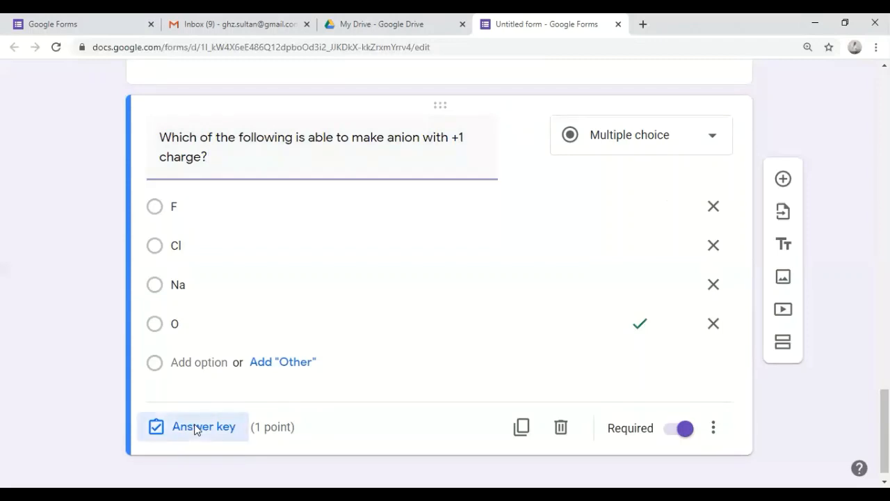
left_click(163, 325)
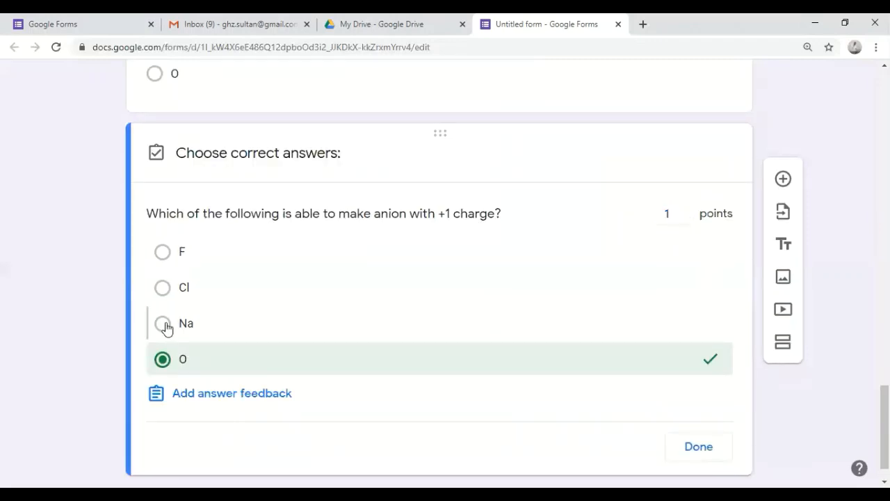
left_click(162, 359)
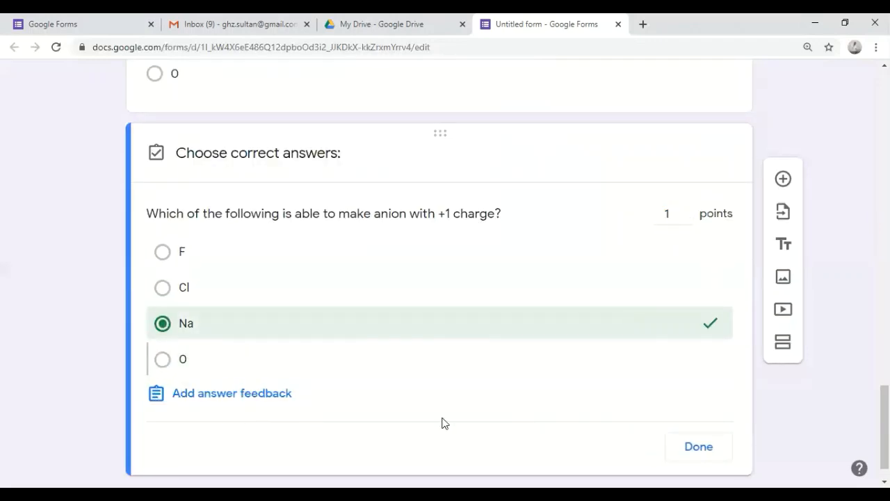
left_click(694, 449)
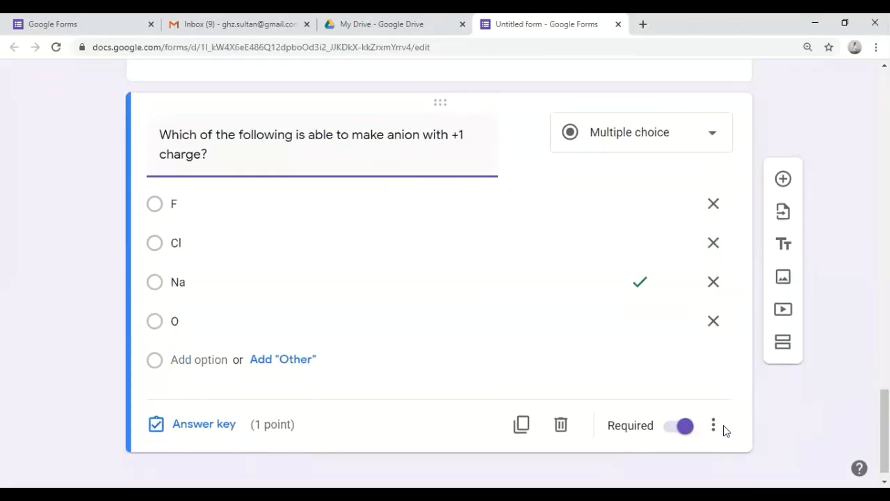
left_click(715, 427)
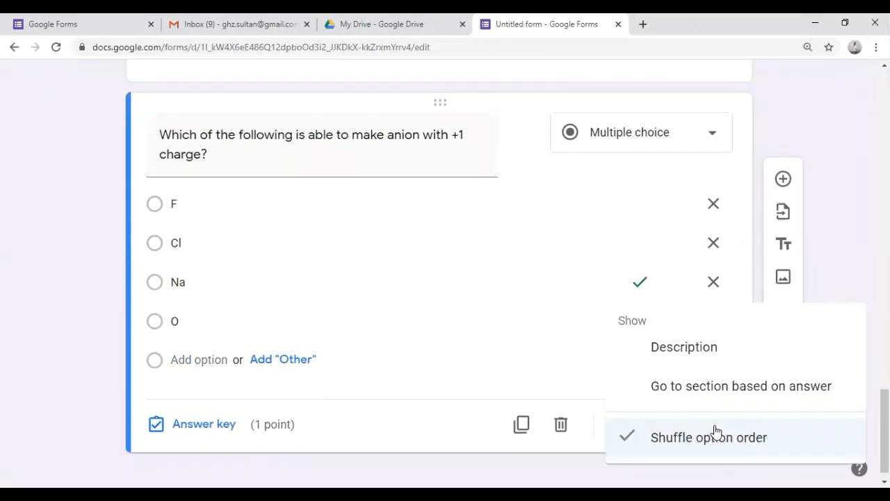
left_click(440, 442)
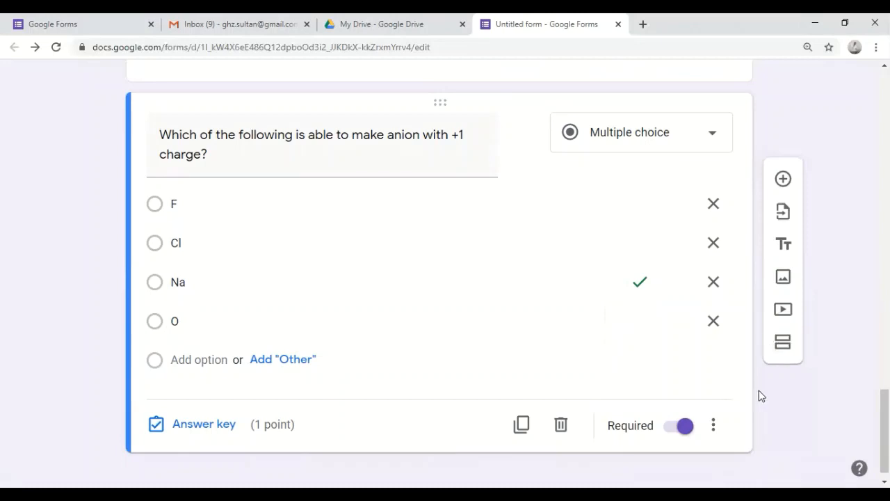
Choose the form "Test Chemical Bonding Class 9/O-Level" as the source for importing questions.
left_click(782, 211)
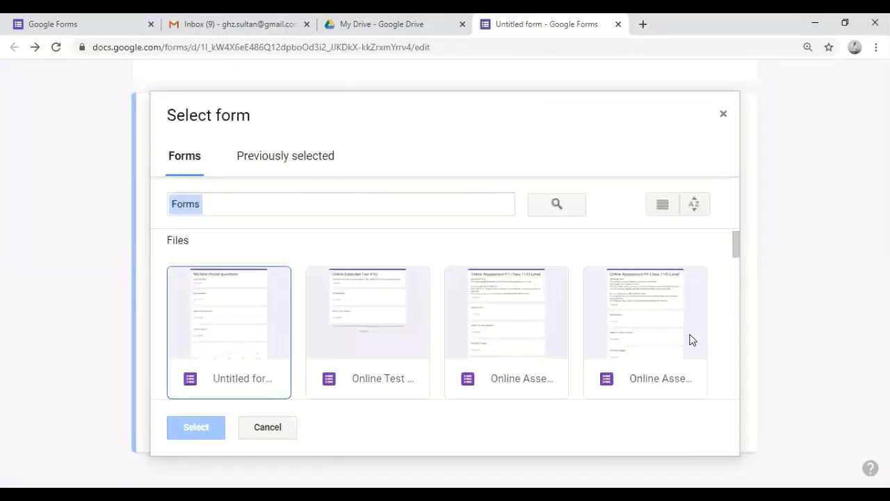
left_click(735, 298)
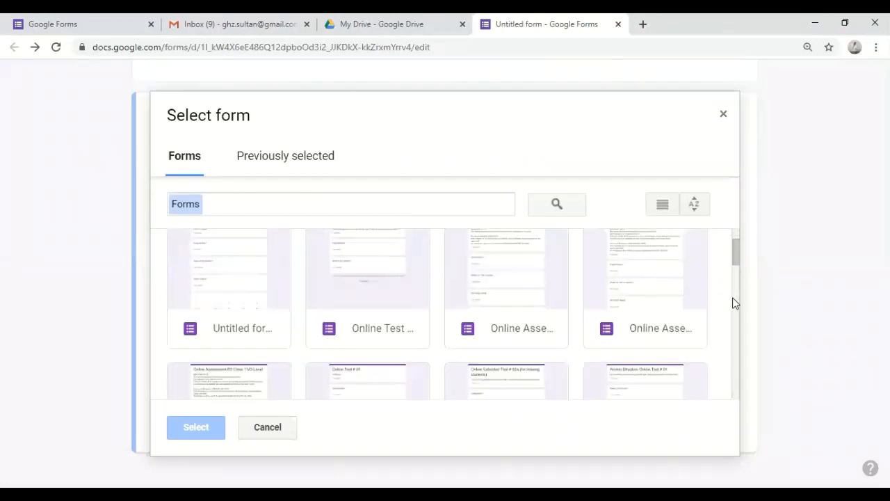
left_click(735, 297)
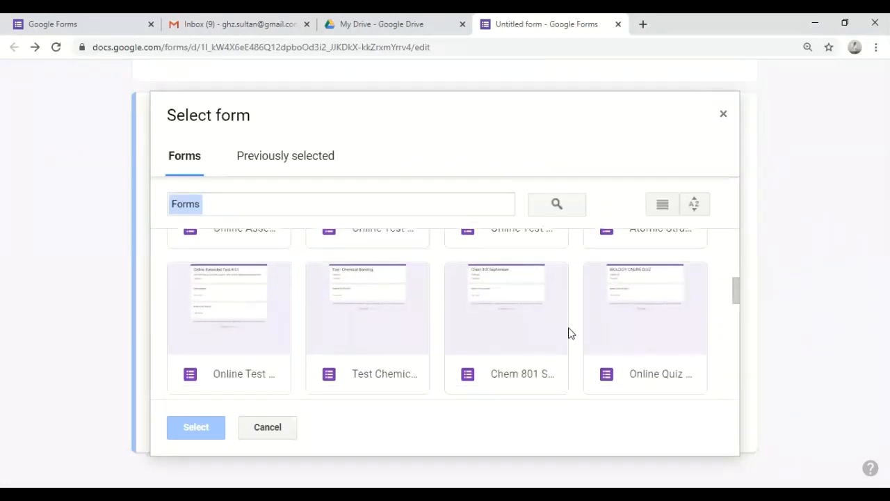
left_click(381, 322)
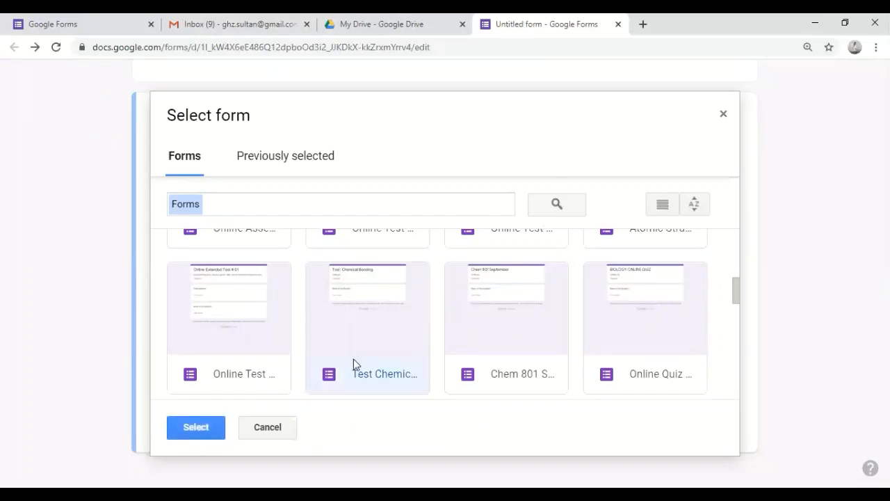
left_click(198, 427)
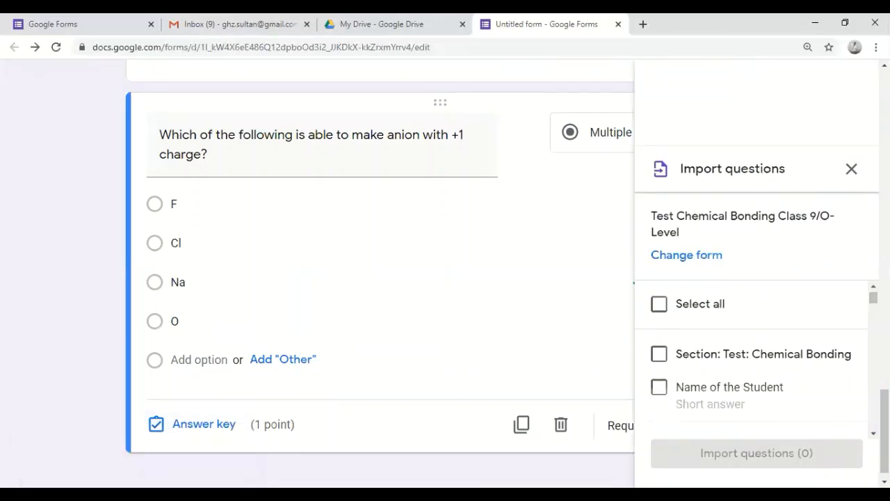
Import the question about the properties of sodium fluoride, NaF, from the chemical bonding test.
left_click(873, 307)
mouse_move(874, 306)
left_mouse_down()
mouse_move(873, 296)
mouse_move(873, 319)
left_mouse_up()
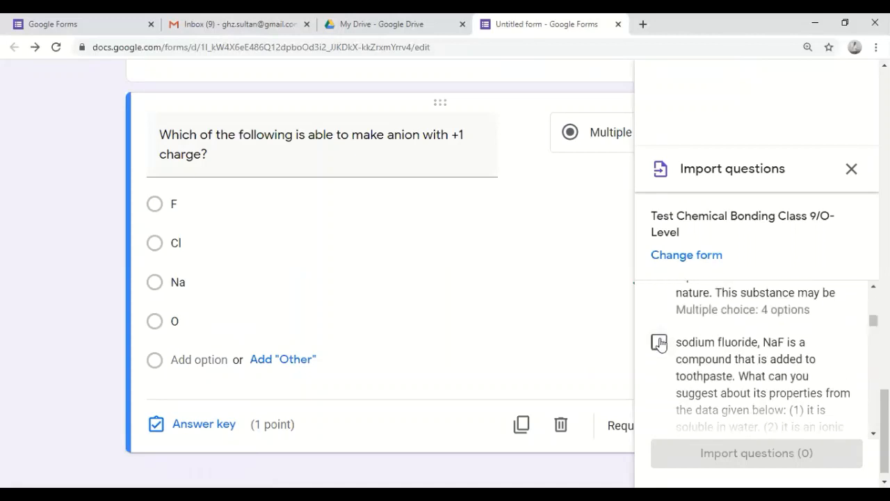
left_click(658, 342)
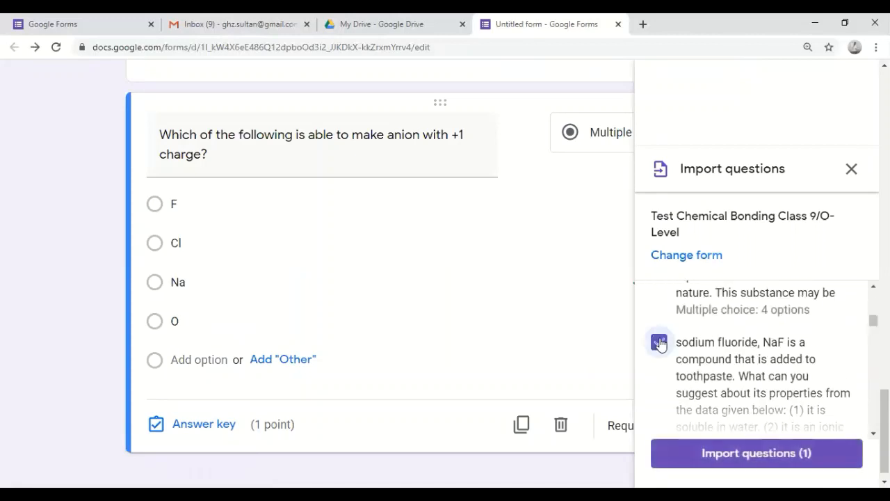
left_click(717, 455)
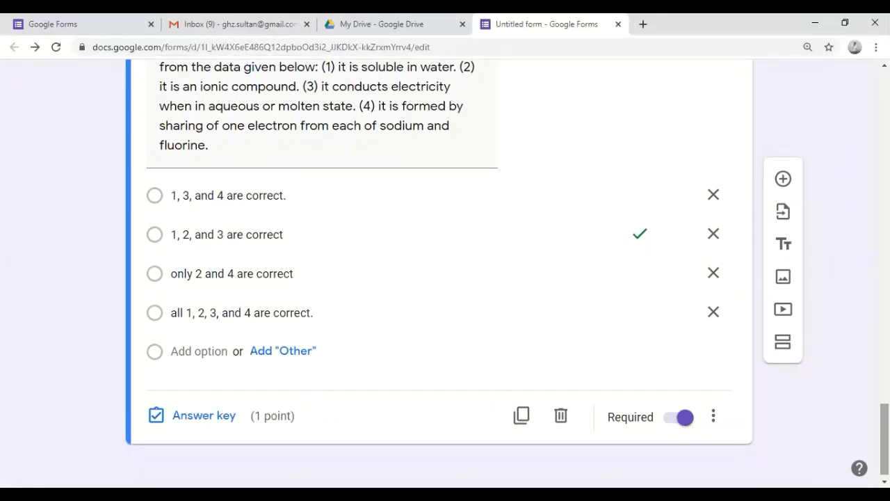
Review the form's general and presentation settings and save them.
left_click_drag(885, 439, 885, 104)
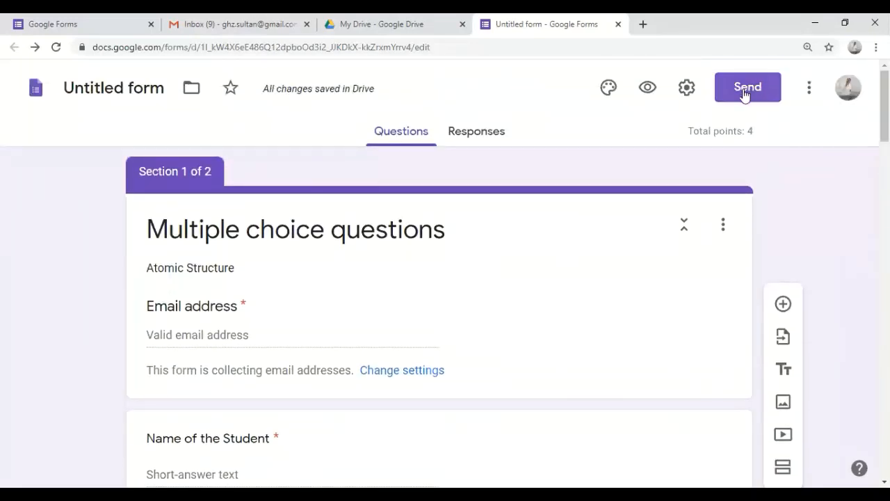
left_click(688, 94)
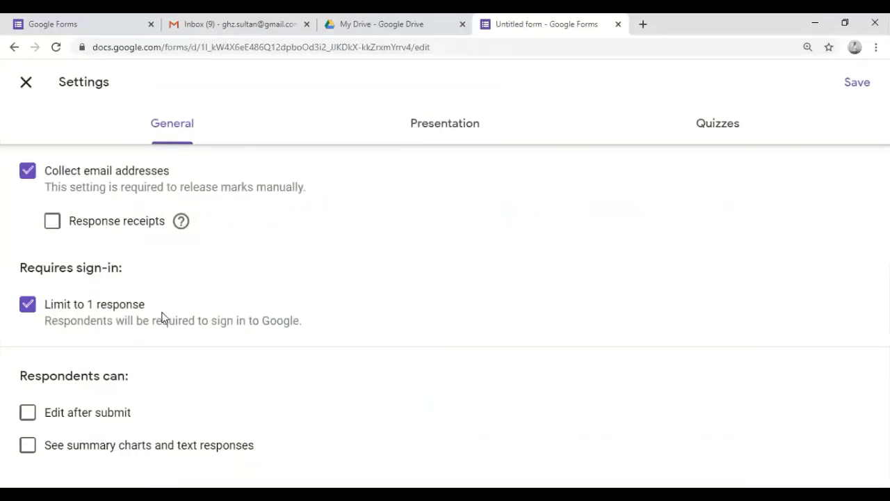
left_click(421, 130)
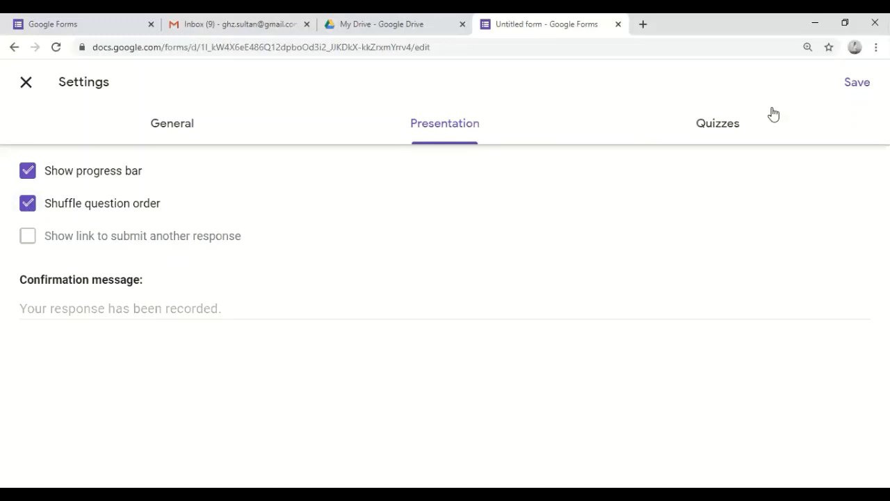
left_click(858, 83)
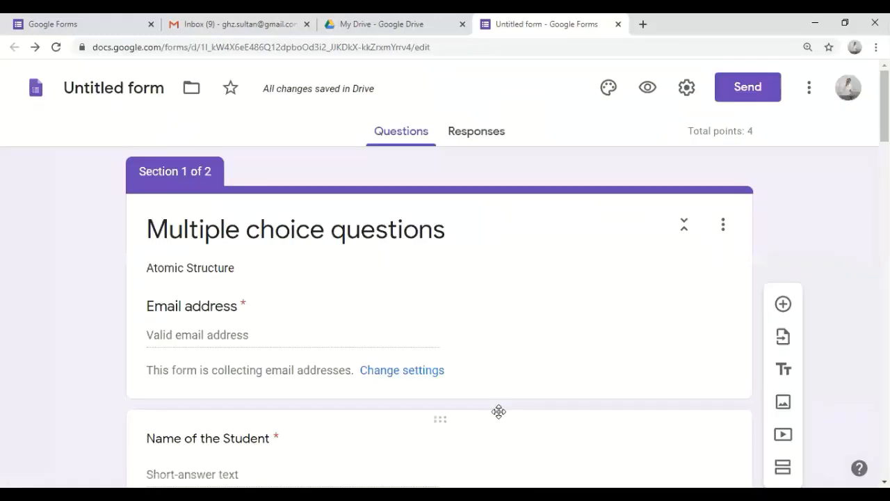
Look through the form from the student details to the periodic table image.
scroll(445, 273, "down", 10)
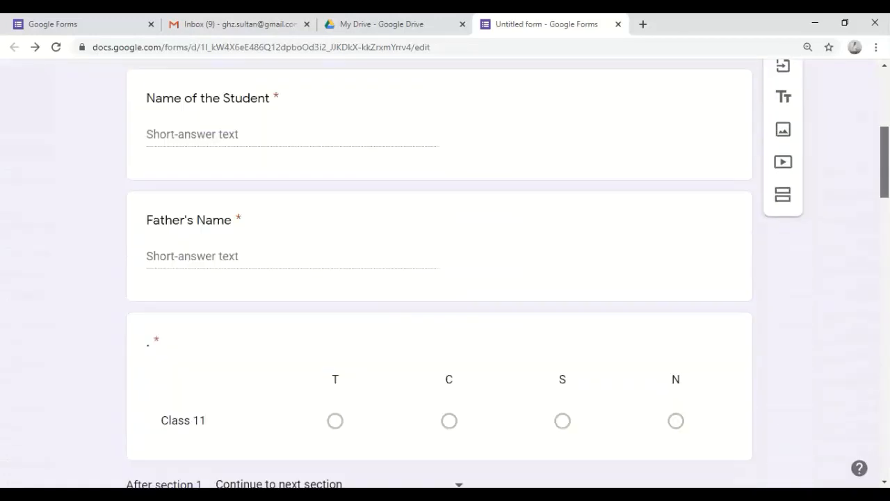
scroll(334, 206, "down", 3)
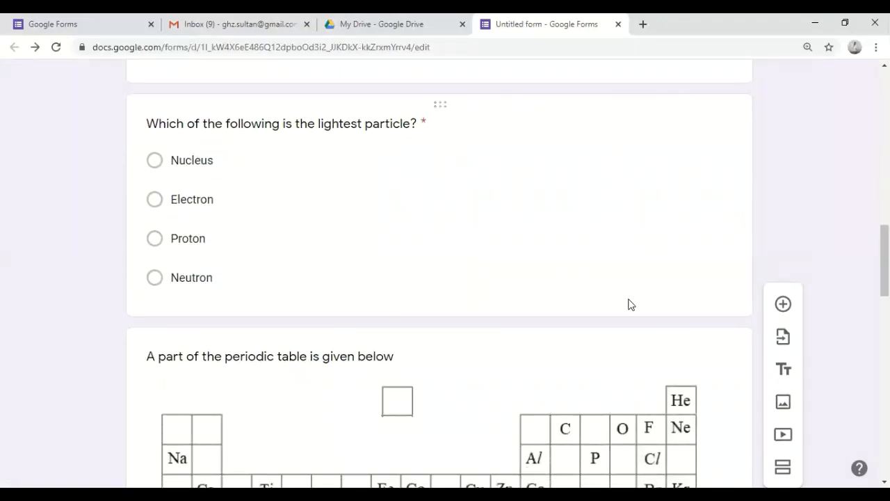
scroll(885, 261, "down", 2)
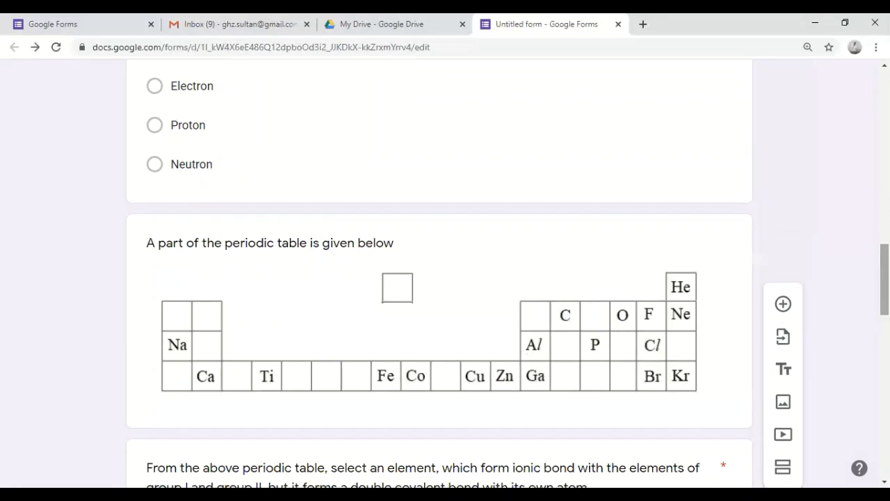